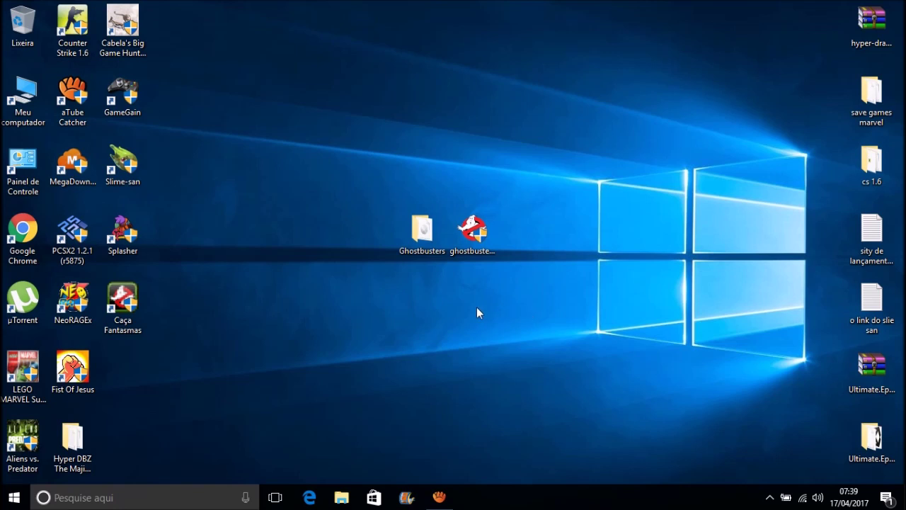
drag(497, 294, 380, 188)
click(550, 301)
drag(514, 271, 339, 146)
click(369, 178)
drag(508, 261, 364, 169)
drag(556, 304, 375, 152)
click(384, 168)
drag(340, 118, 541, 338)
click(541, 338)
drag(550, 339, 560, 415)
click(559, 414)
click(469, 251)
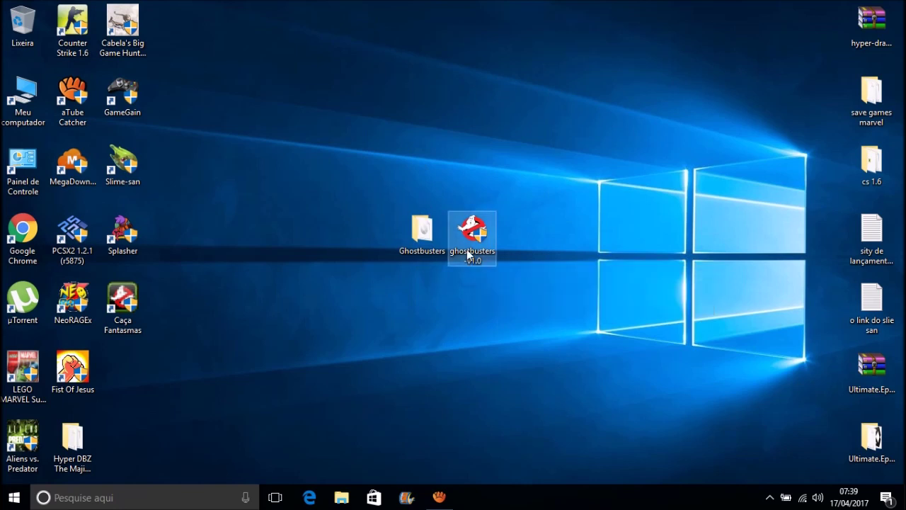
drag(527, 290, 342, 161)
click(362, 127)
click(342, 161)
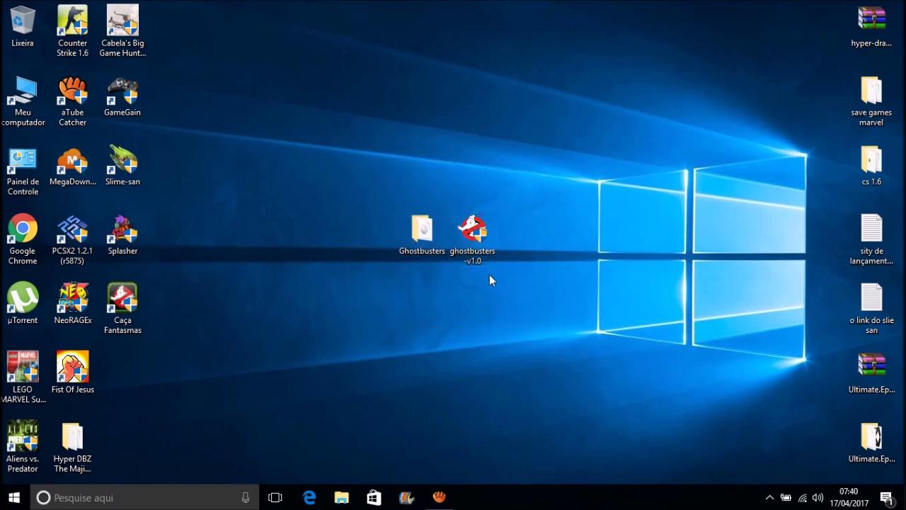
drag(493, 275, 332, 136)
click(332, 136)
click(465, 242)
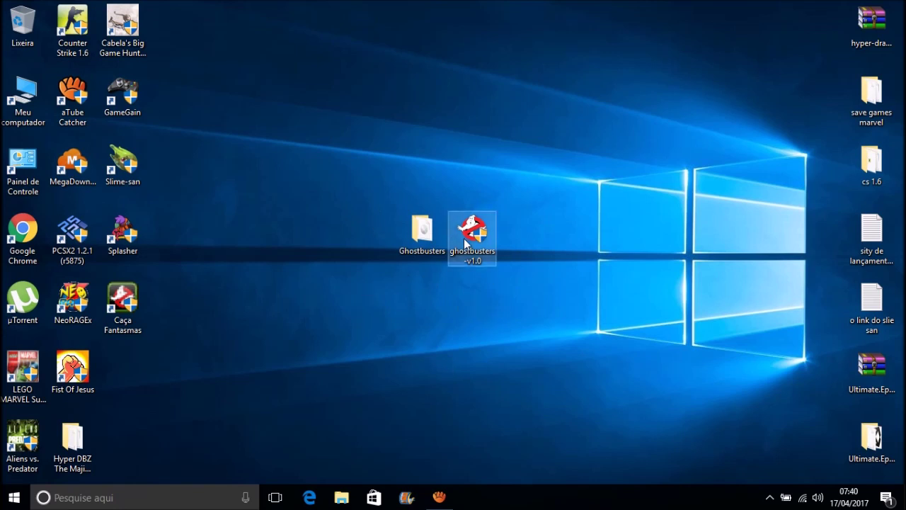
click(512, 273)
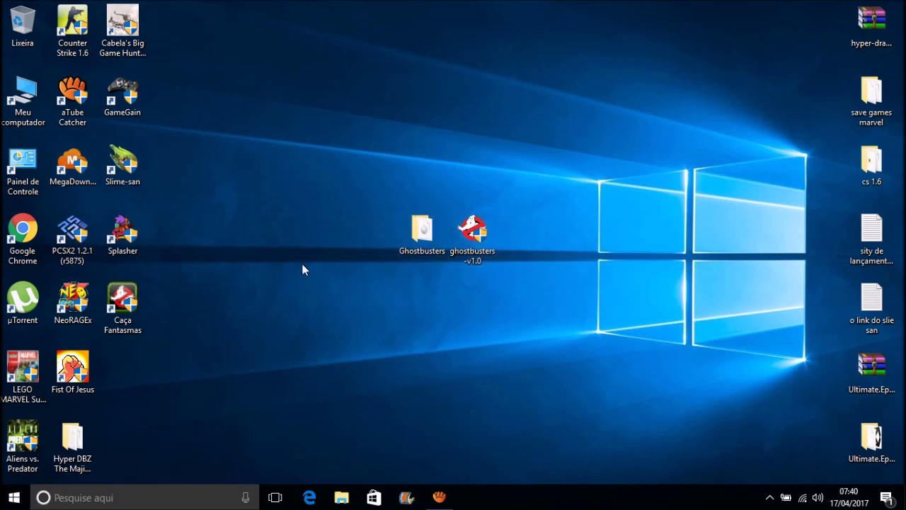
Open the Ghostbusters folder on the desktop and mount its rld-ghbu disc image
click(407, 227)
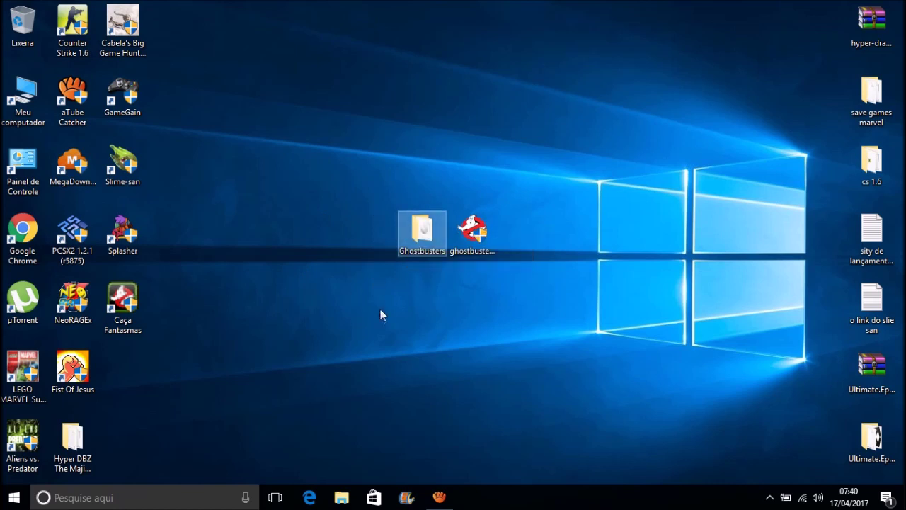
double_click(405, 238)
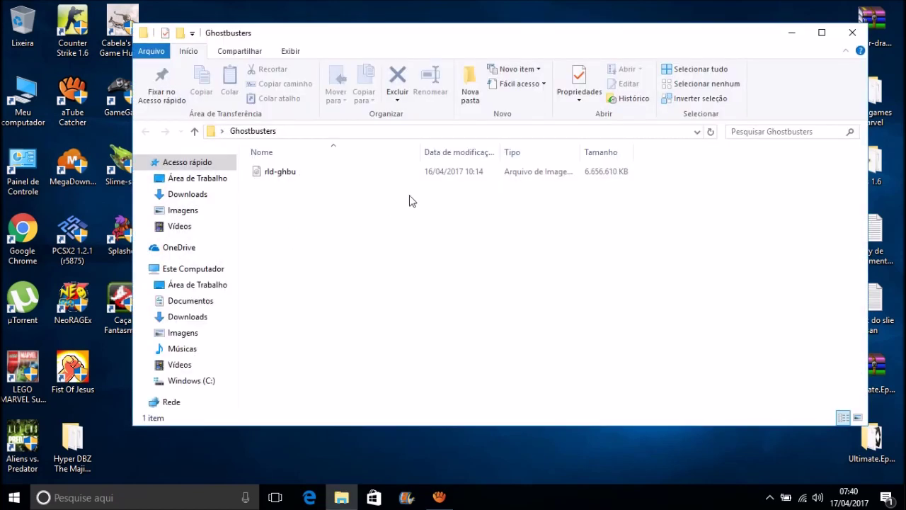
click(300, 175)
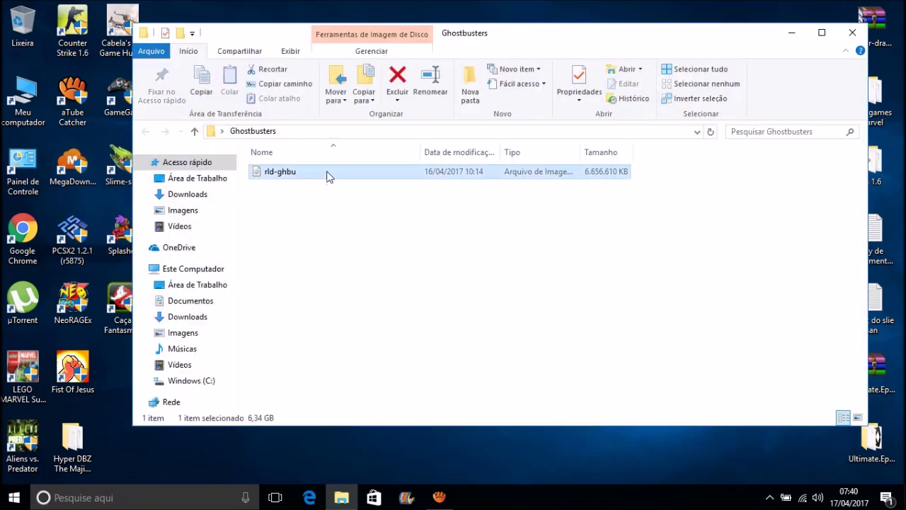
right_click(296, 175)
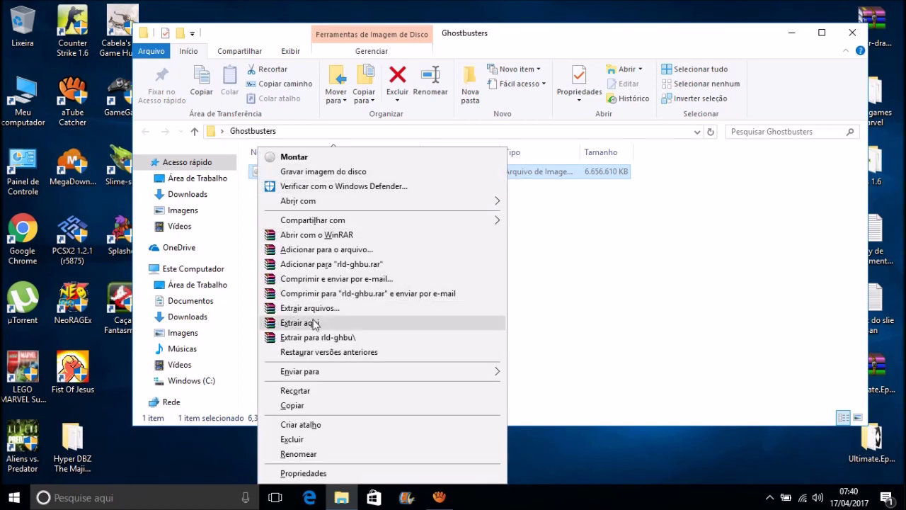
click(612, 203)
click(373, 172)
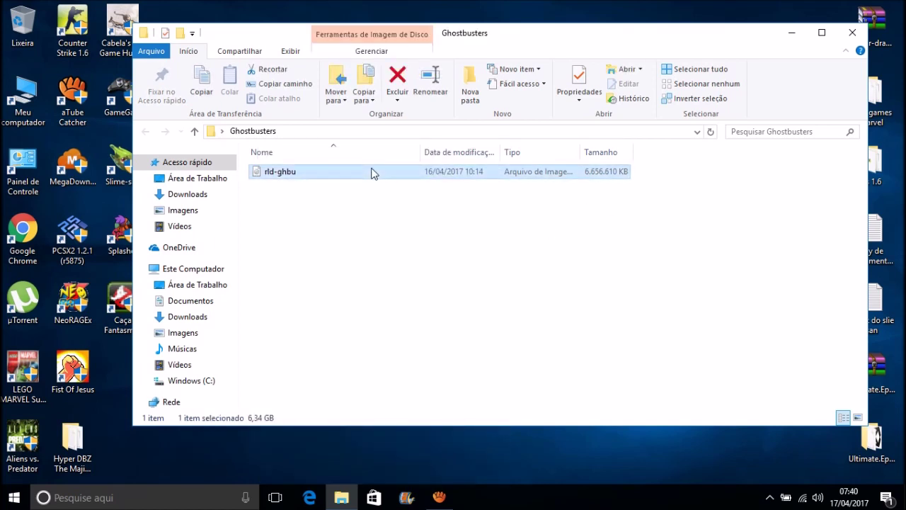
right_click(318, 174)
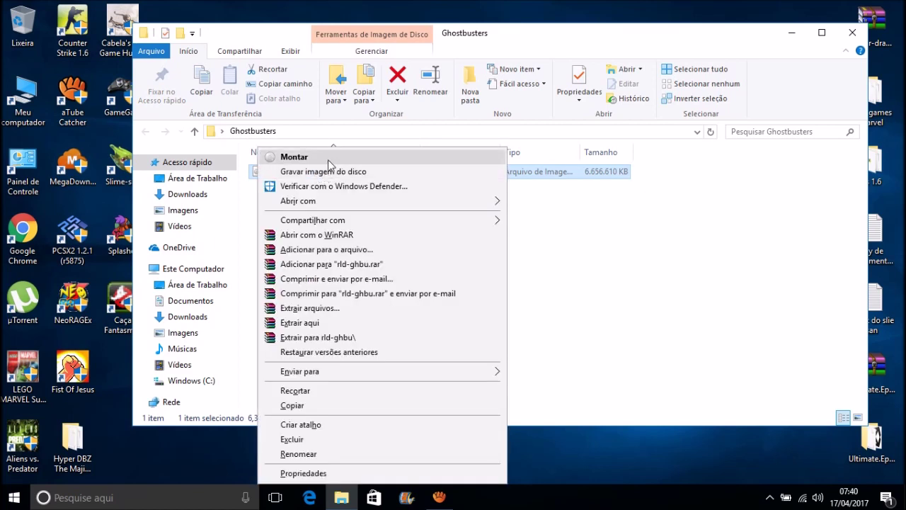
click(317, 162)
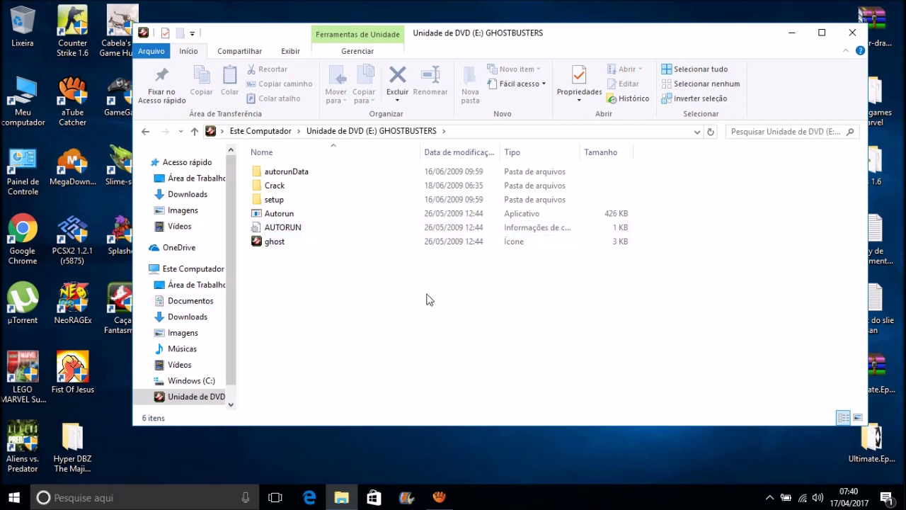
Run the setup application from the mounted disc's setup folder as administrator
double_click(275, 201)
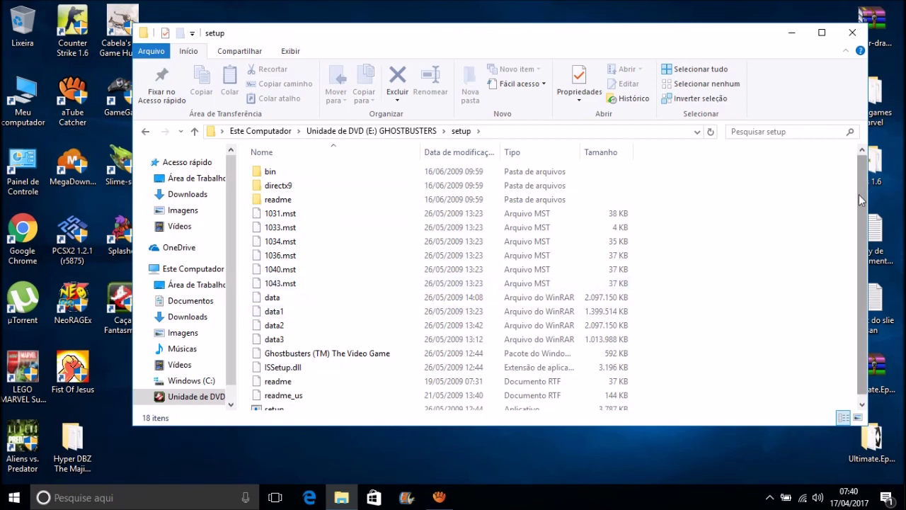
scroll(861, 201, down, 1)
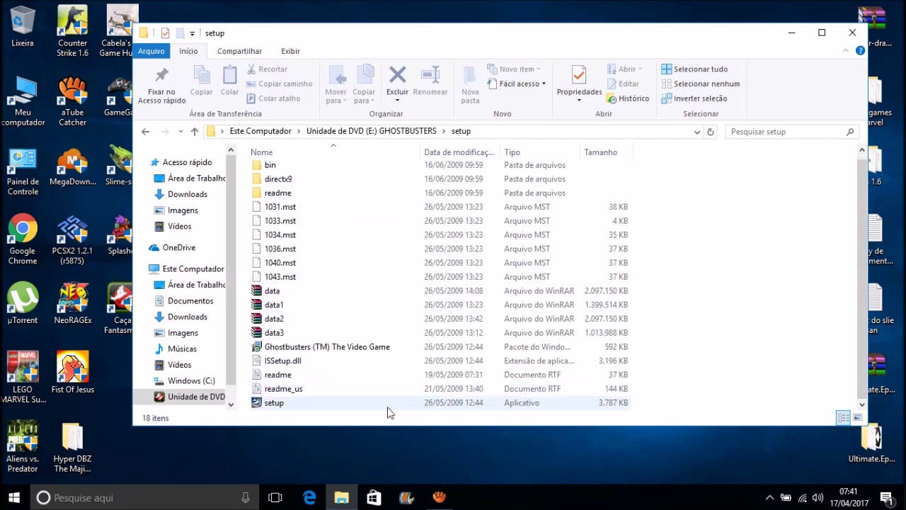
click(317, 402)
right_click(286, 402)
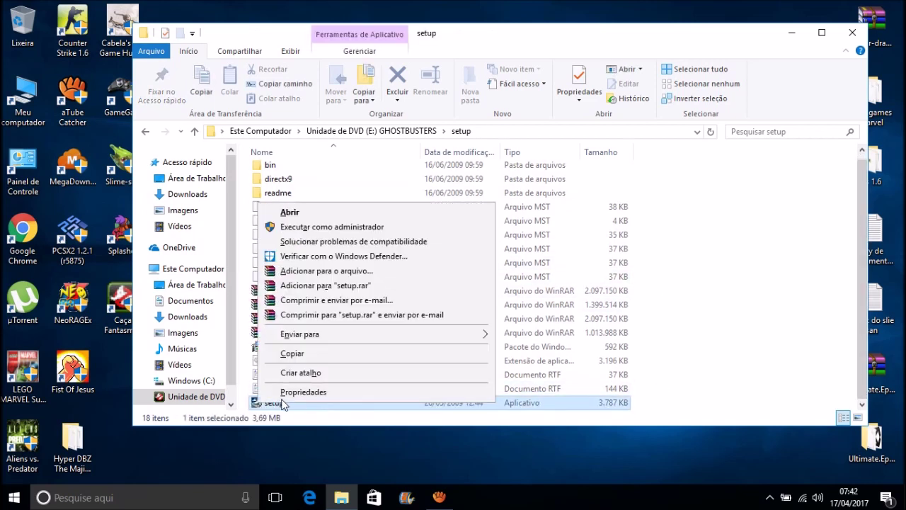
click(302, 228)
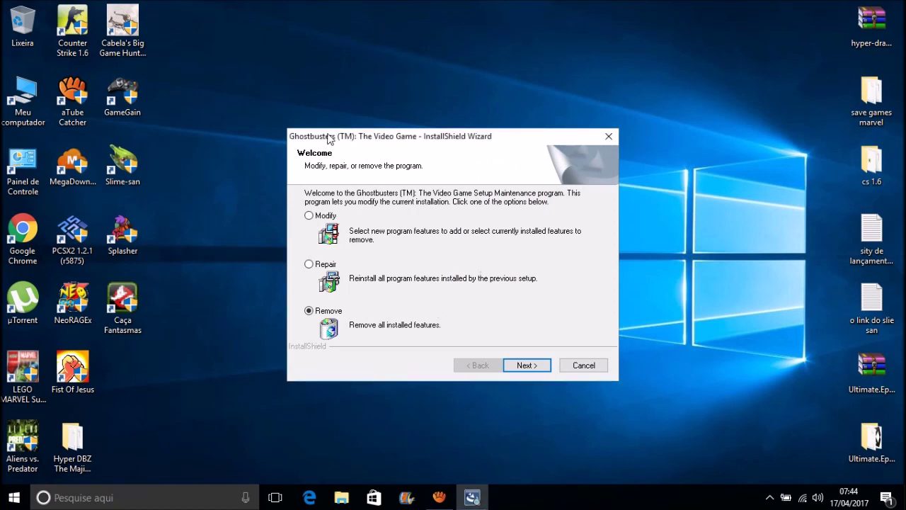
Cancel the Ghostbusters setup maintenance wizard and exit the installer
mouse_move(329, 136)
mouse_down()
mouse_move(339, 157)
mouse_move(313, 126)
mouse_move(329, 137)
mouse_up()
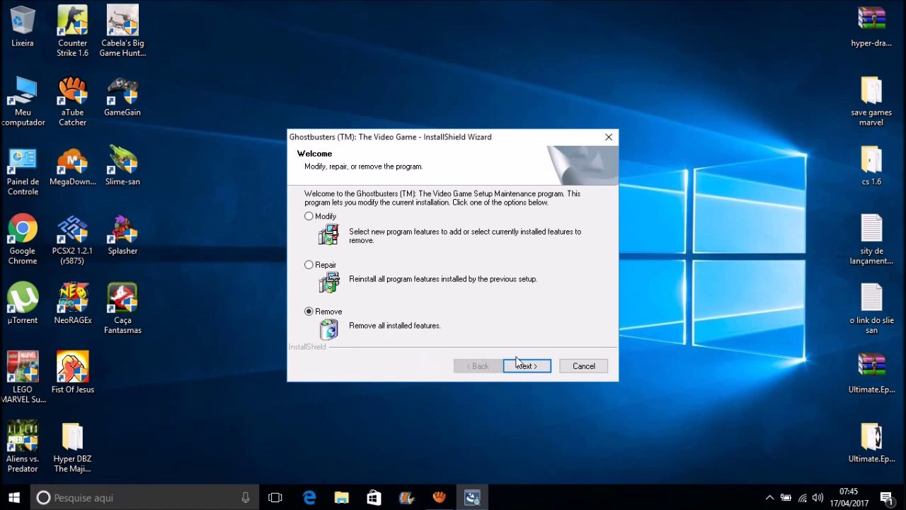
click(570, 367)
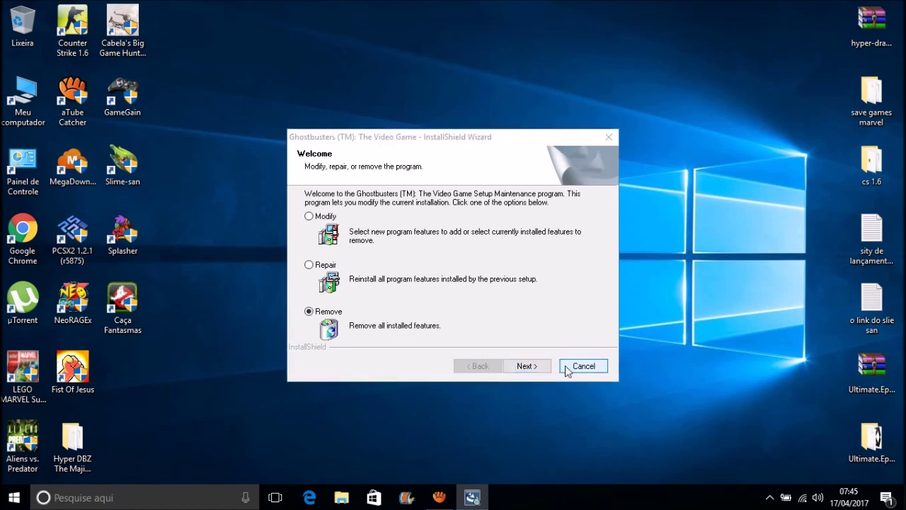
click(511, 320)
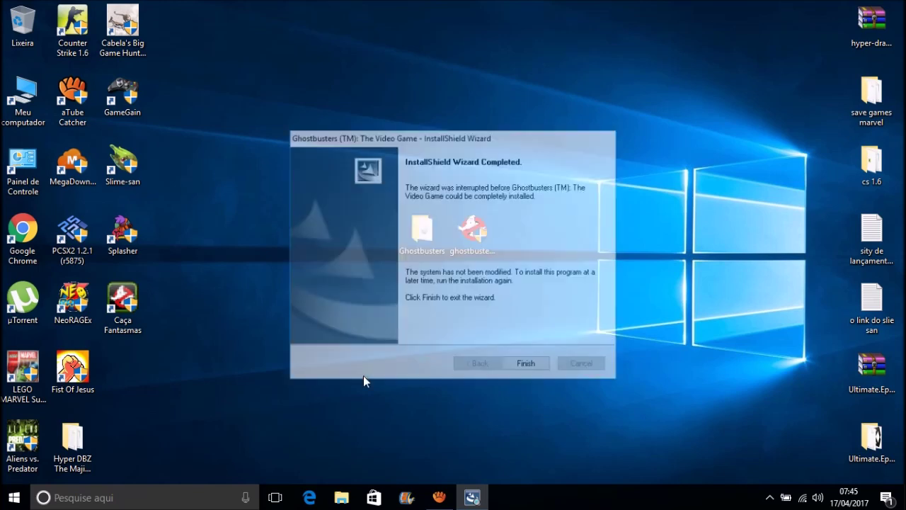
click(518, 372)
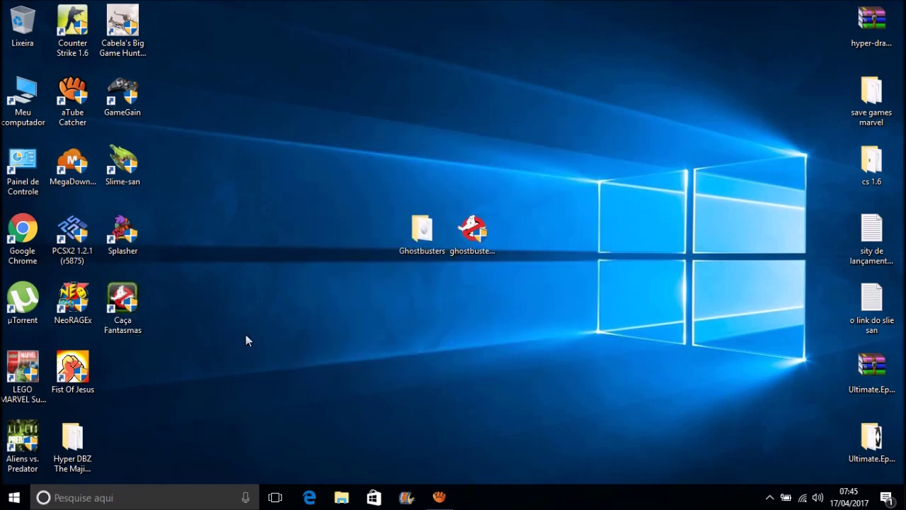
drag(246, 334, 45, 34)
click(315, 215)
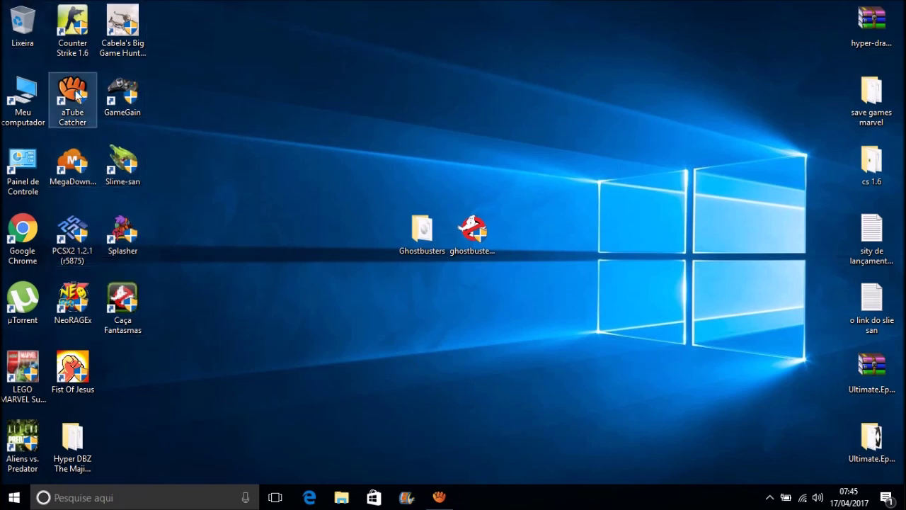
key(shift+F10)
click(17, 41)
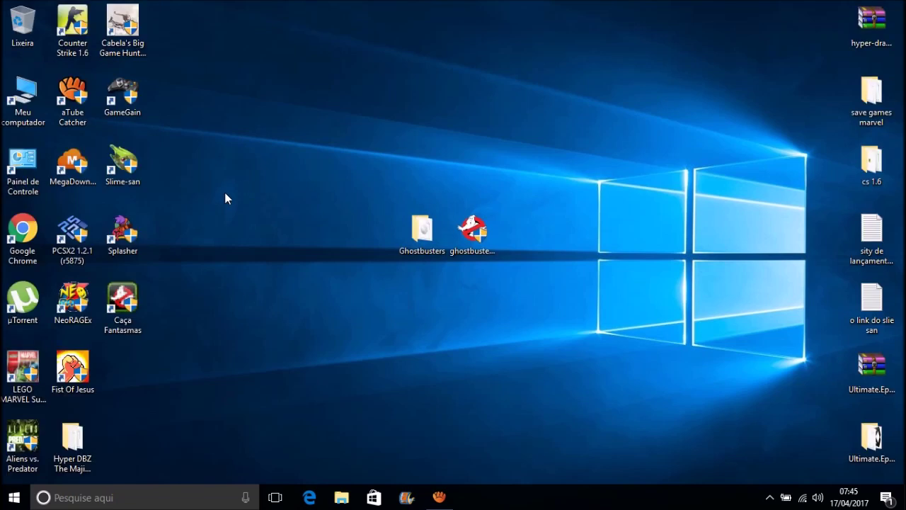
Copy the ghost_w32 application from the Crack folder on the GHOSTBUSTERS DVD drive (E:)
double_click(28, 139)
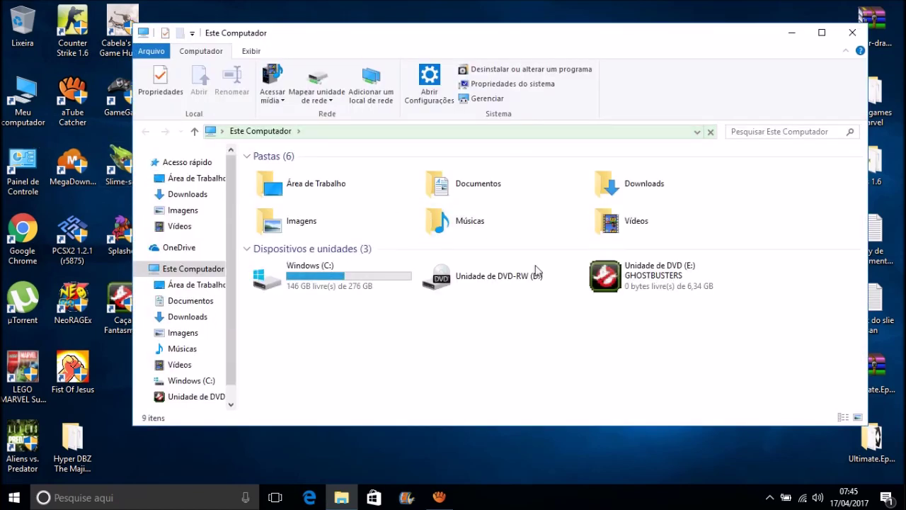
click(608, 277)
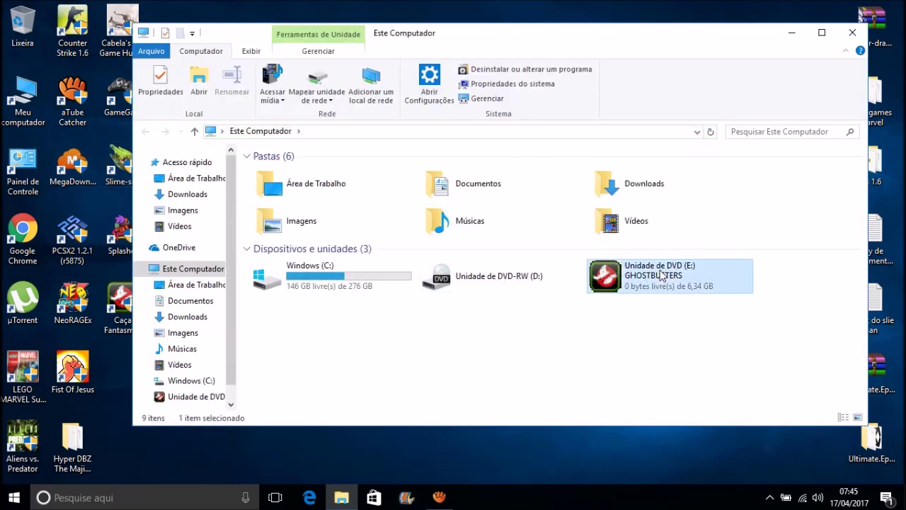
right_click(607, 277)
click(640, 51)
double_click(346, 186)
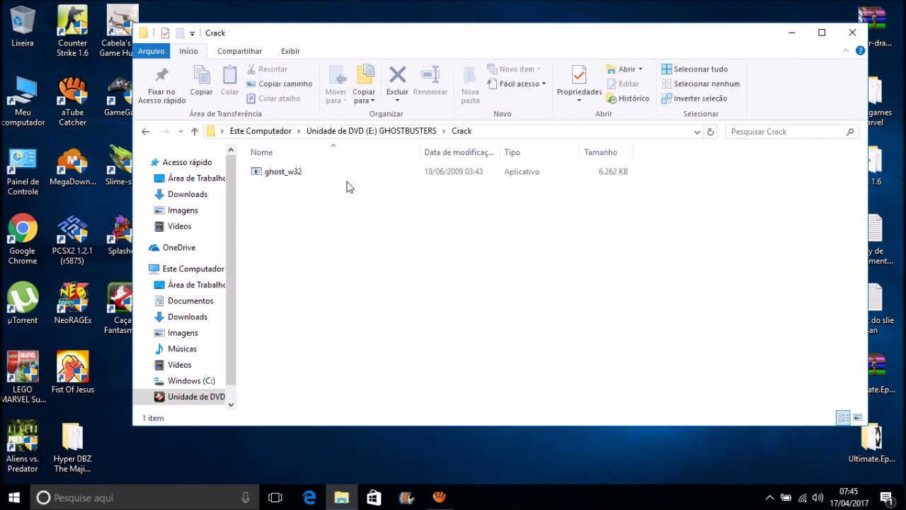
click(292, 173)
right_click(293, 177)
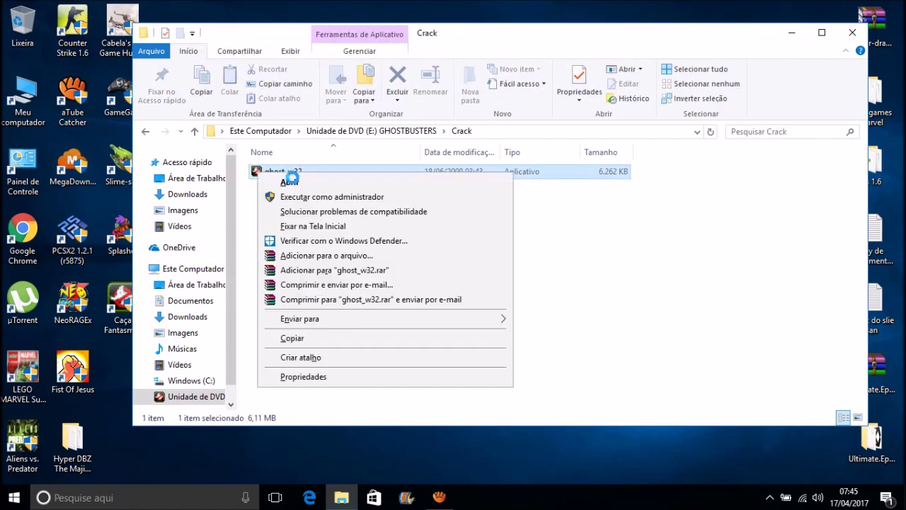
click(354, 340)
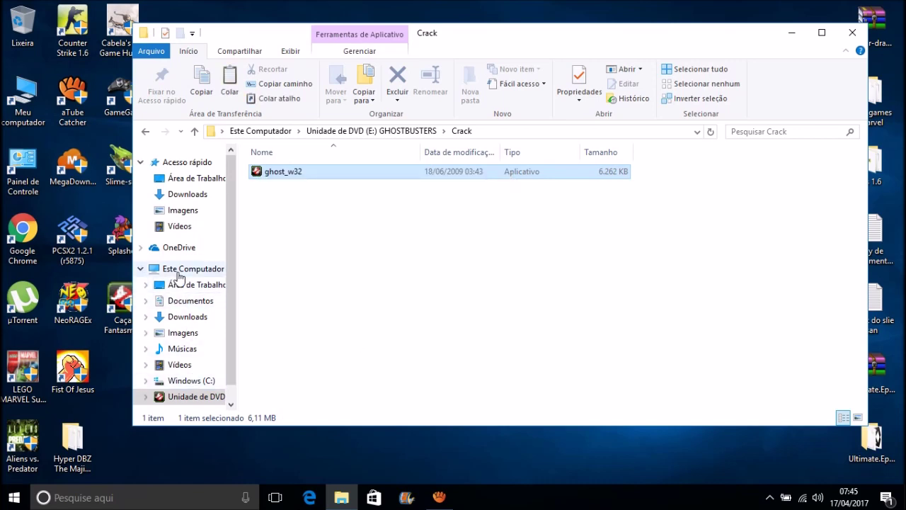
Open the game's installation folder at Windows (C:), Program Files (x86), Atari, Ghostbusters
click(178, 274)
double_click(326, 275)
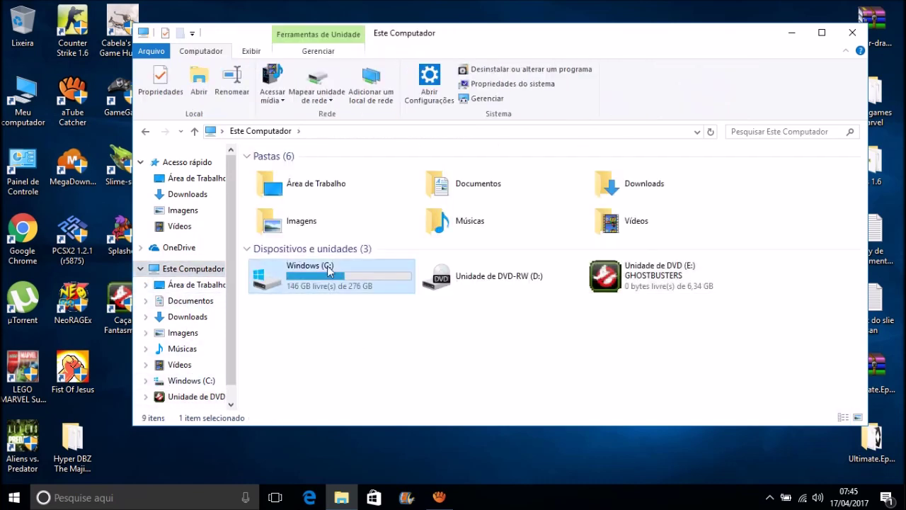
double_click(315, 229)
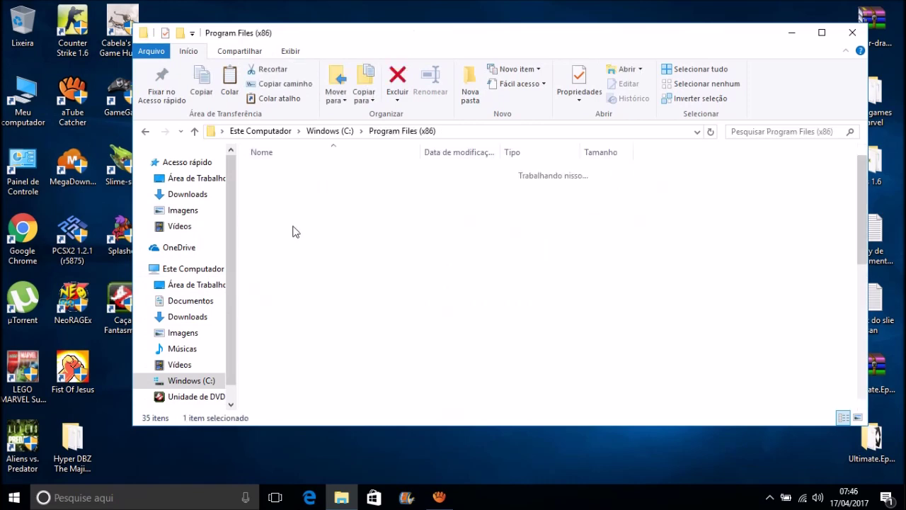
double_click(304, 202)
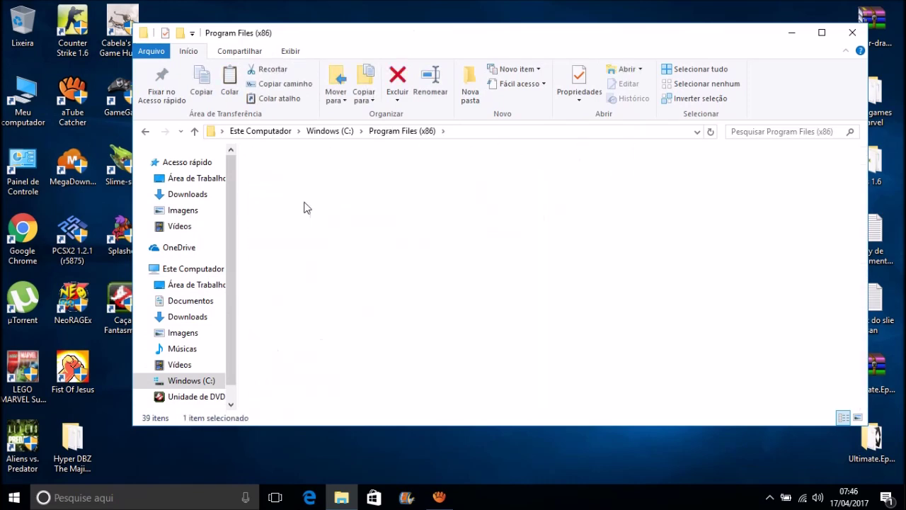
double_click(295, 177)
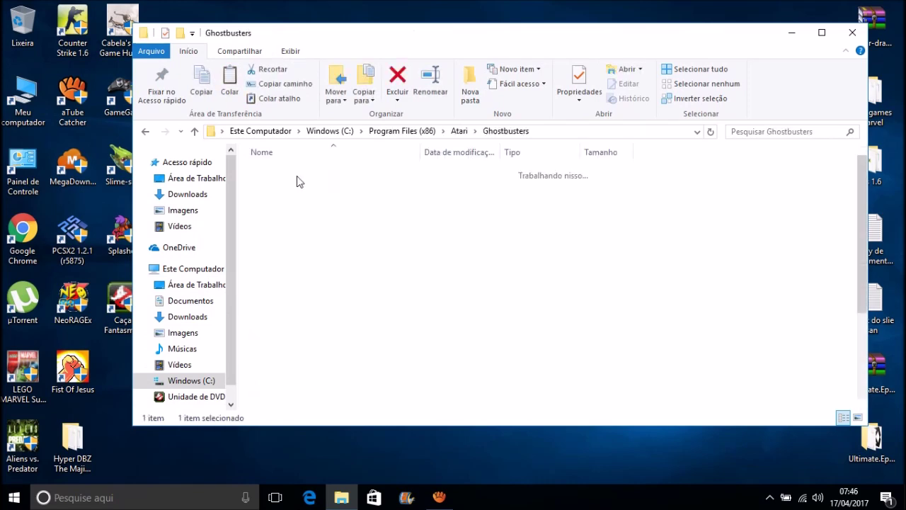
Paste ghost_w32 into the Ghostbusters installation folder, replacing the existing file with administrator permission, and close the window
key(shift+F10)
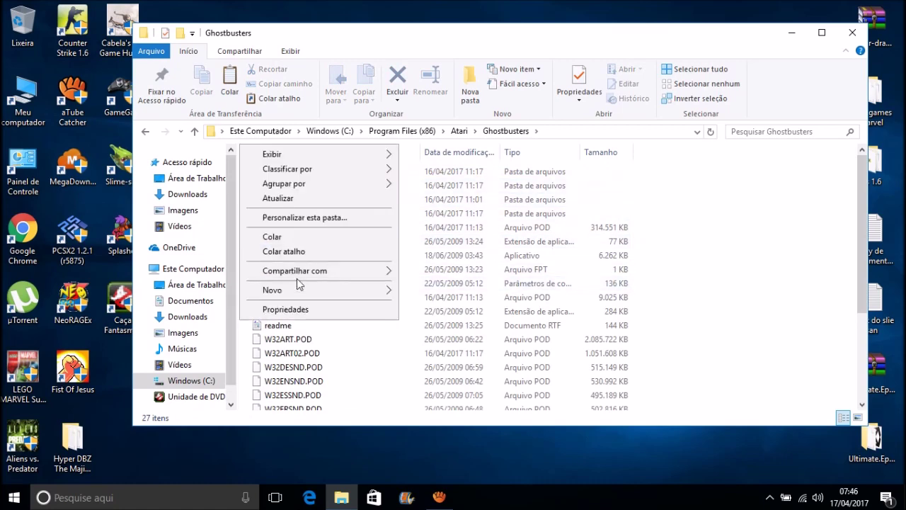
click(273, 238)
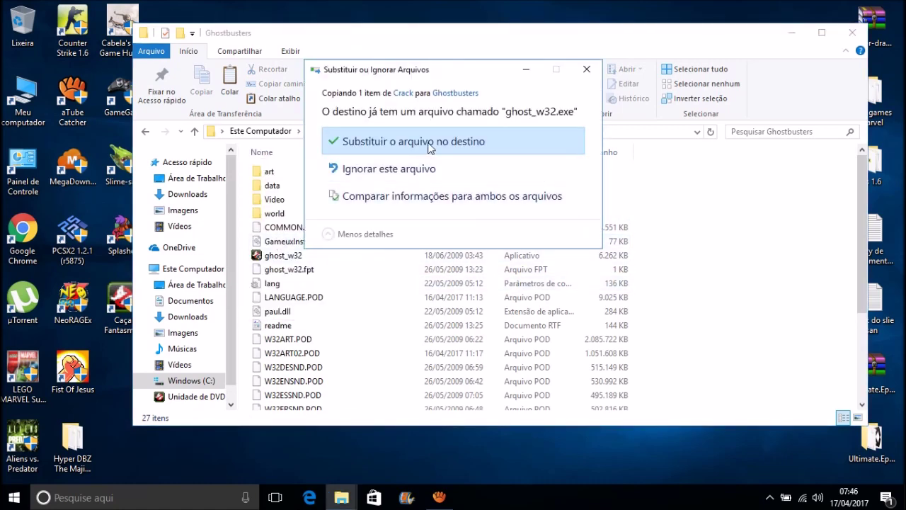
click(428, 145)
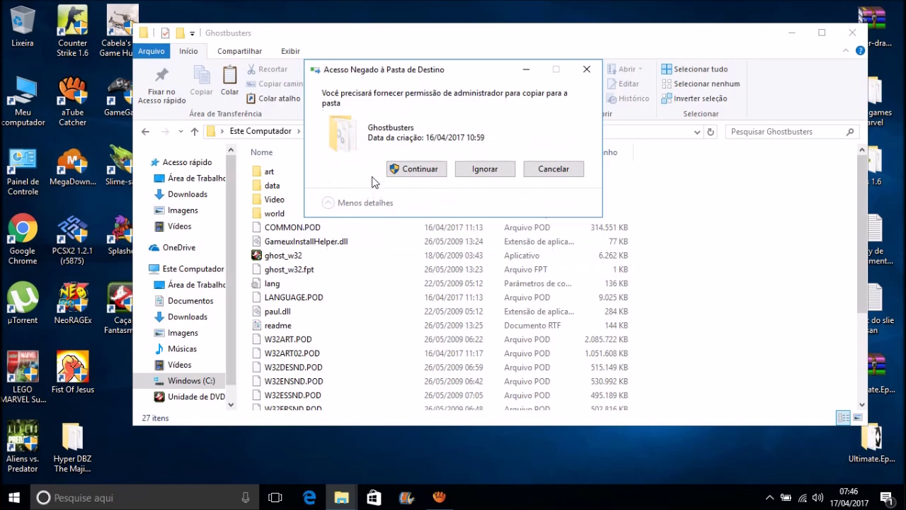
click(418, 170)
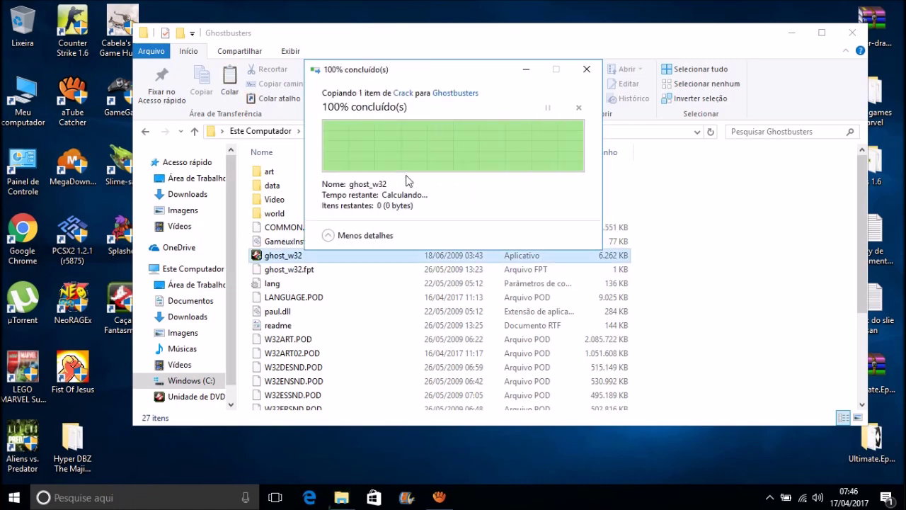
click(850, 34)
Move the ghostbusters-v1.0 icon farther away from the Ghostbusters folder on the desktop
drag(473, 234, 519, 249)
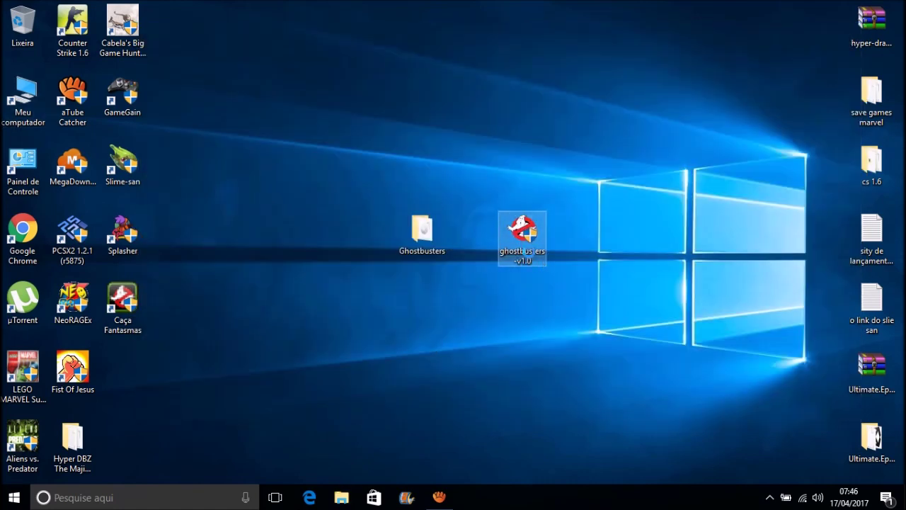
Run the ghostbusters-v1.0 translation installer as administrator and proceed to its destination folder page
double_click(525, 237)
right_click(522, 216)
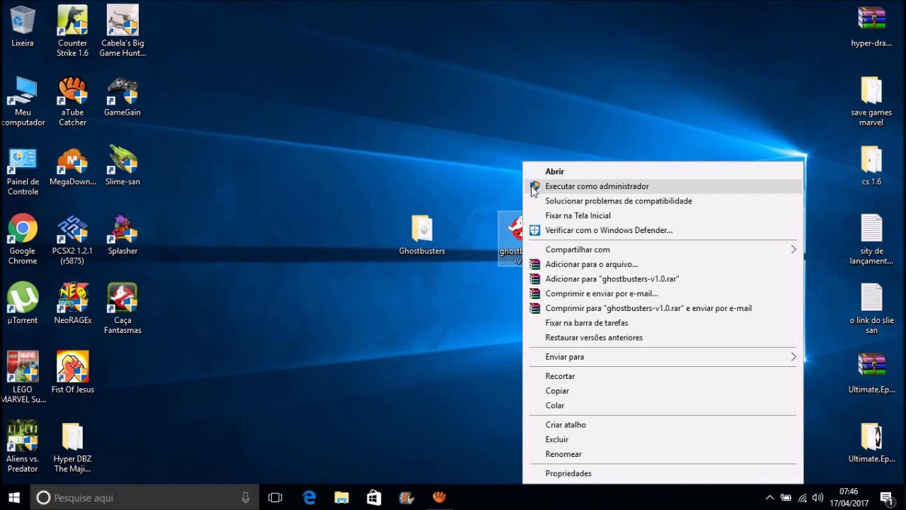
click(531, 185)
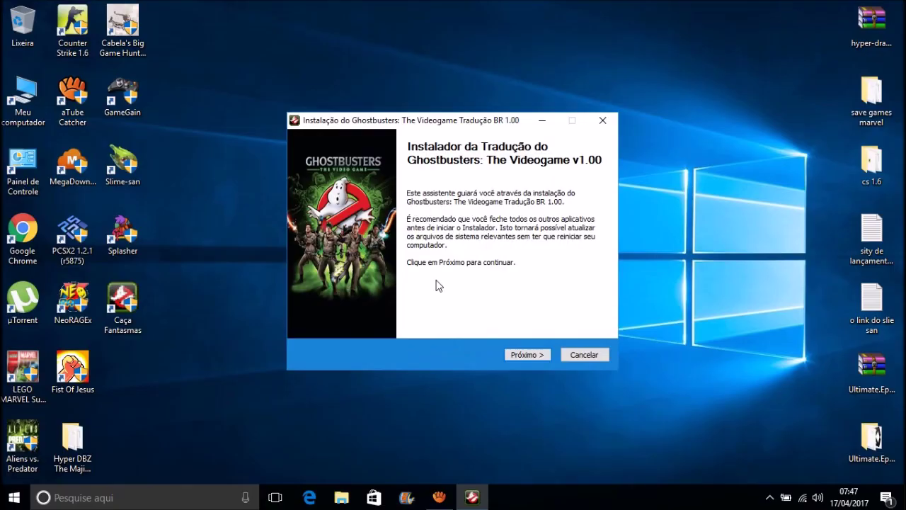
click(524, 355)
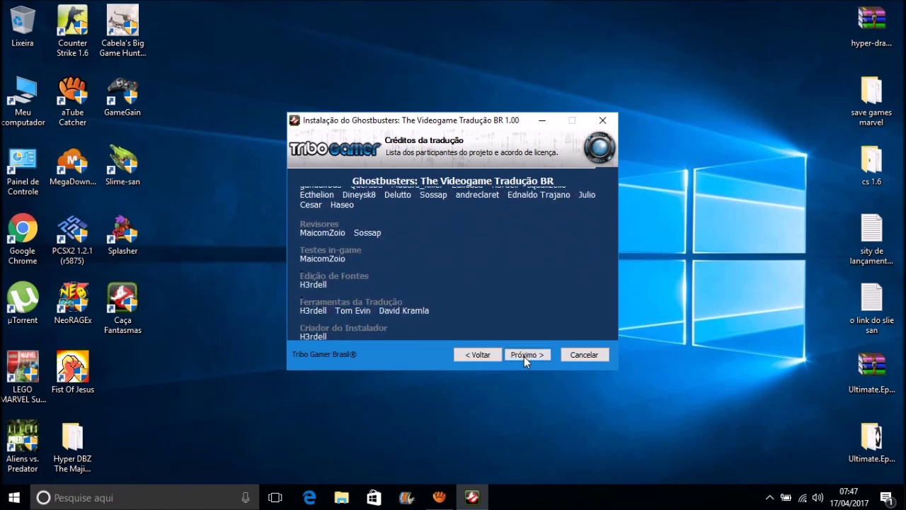
click(526, 355)
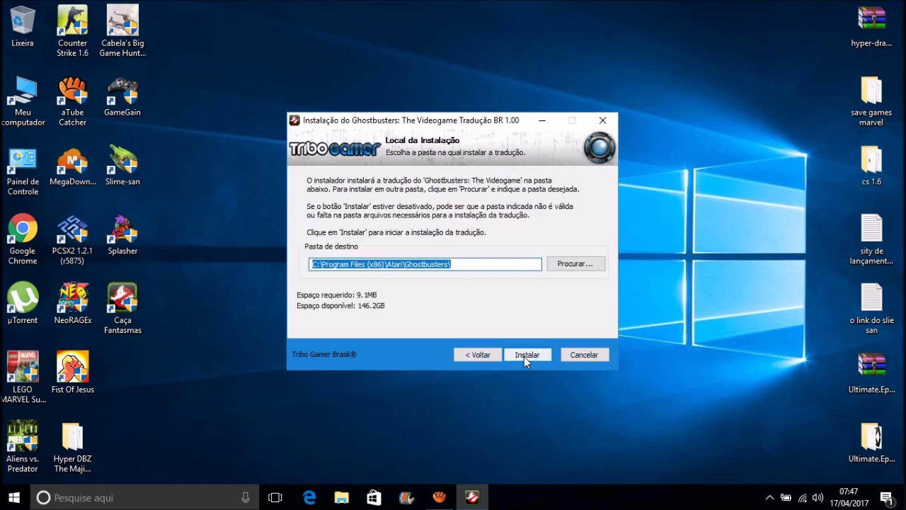
key(ctrl+v)
drag(468, 264, 293, 265)
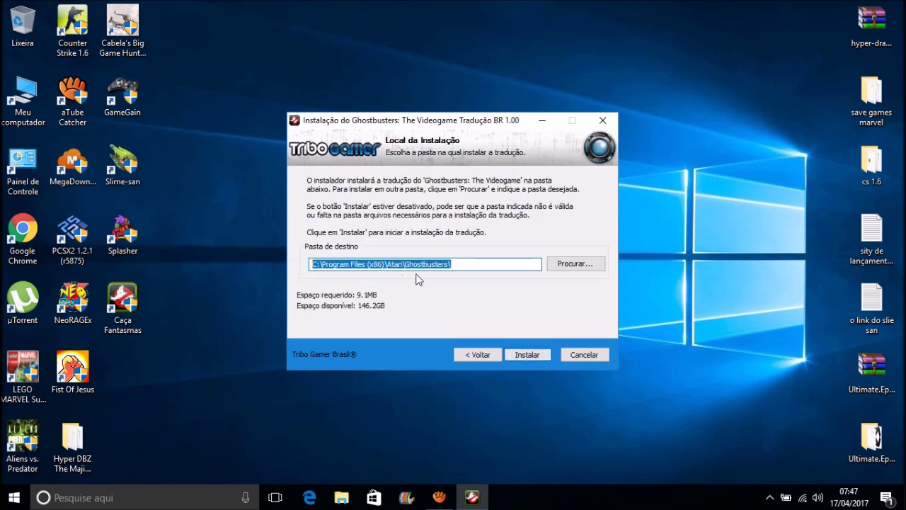
click(469, 263)
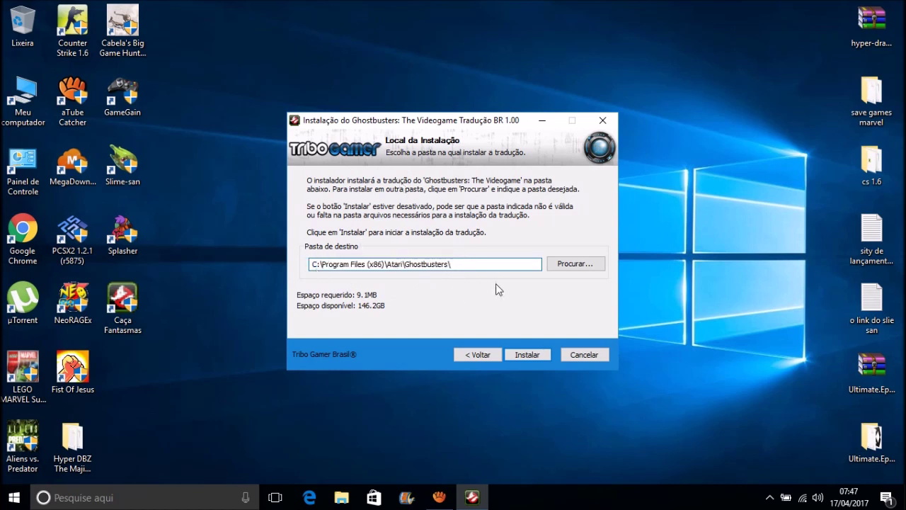
Choose Windows (C:), Program Files (x86), Atari, Ghostbusters as the translation's destination folder, and cancel the installer
click(574, 265)
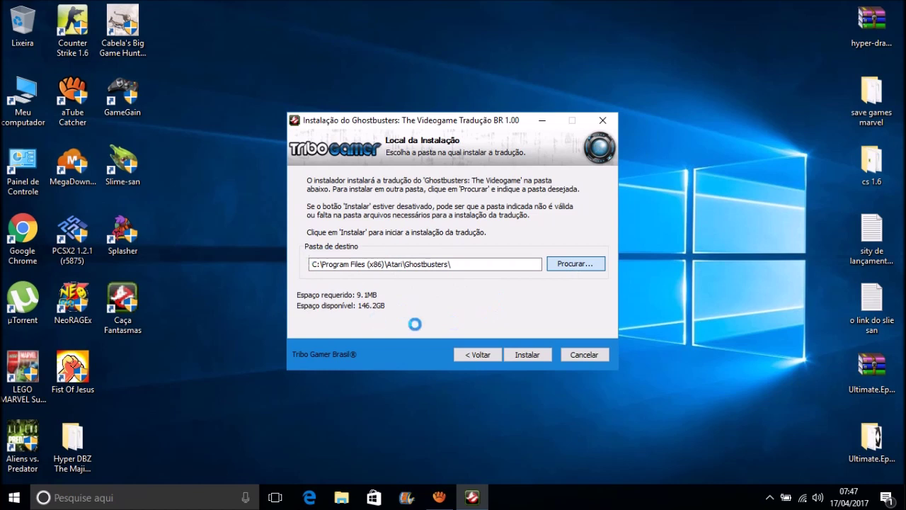
scroll(453, 276, up, 2)
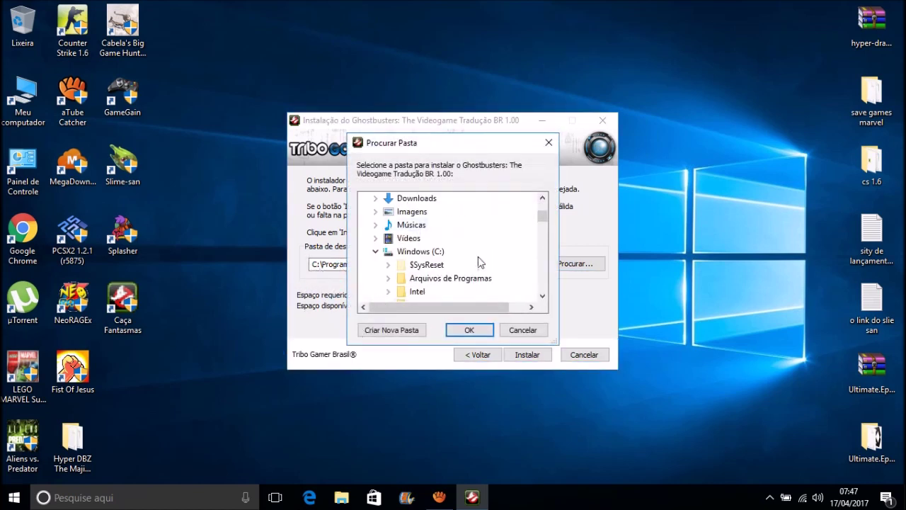
click(375, 252)
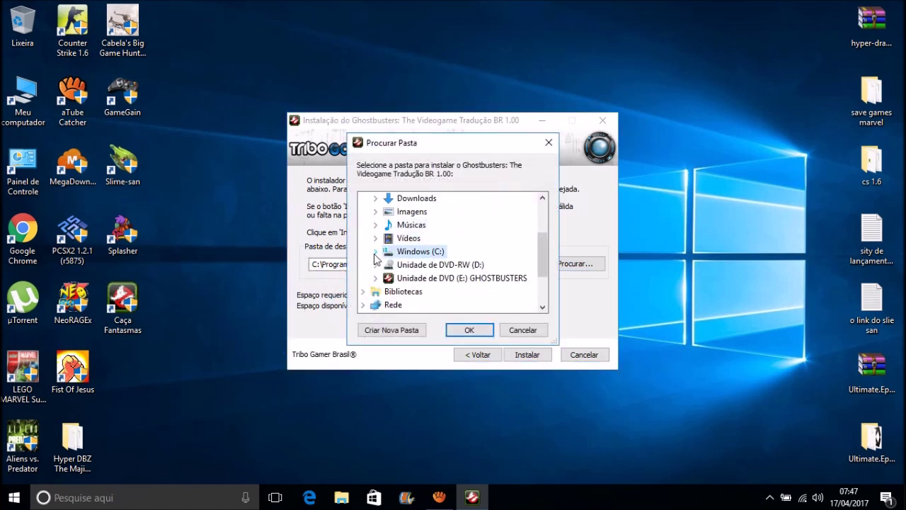
double_click(416, 253)
double_click(415, 265)
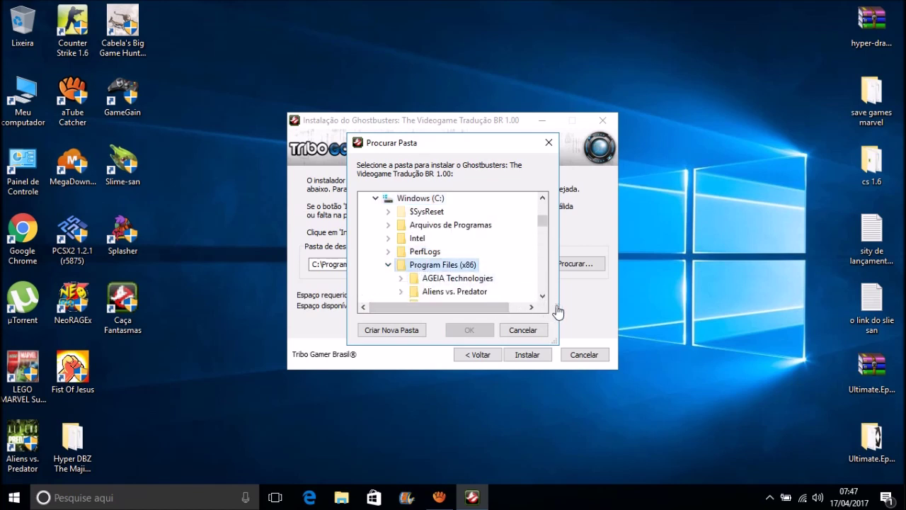
click(545, 297)
click(544, 297)
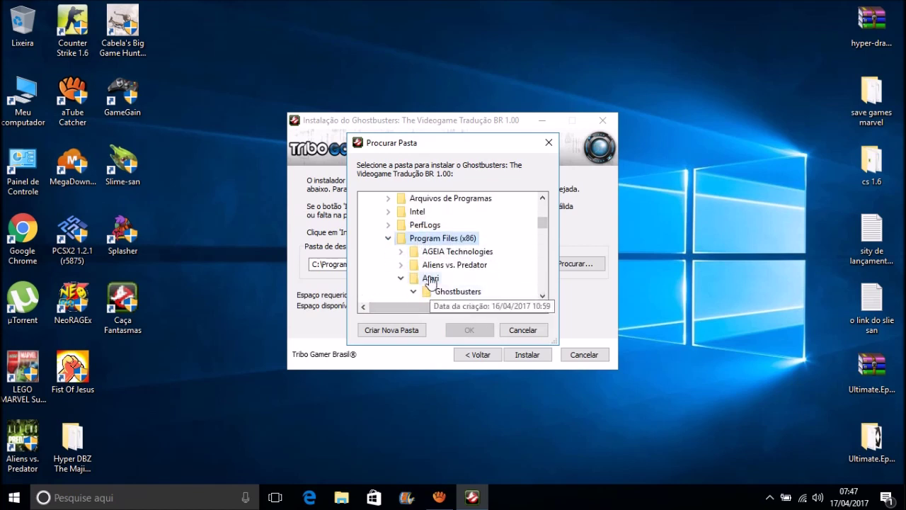
click(431, 280)
click(453, 293)
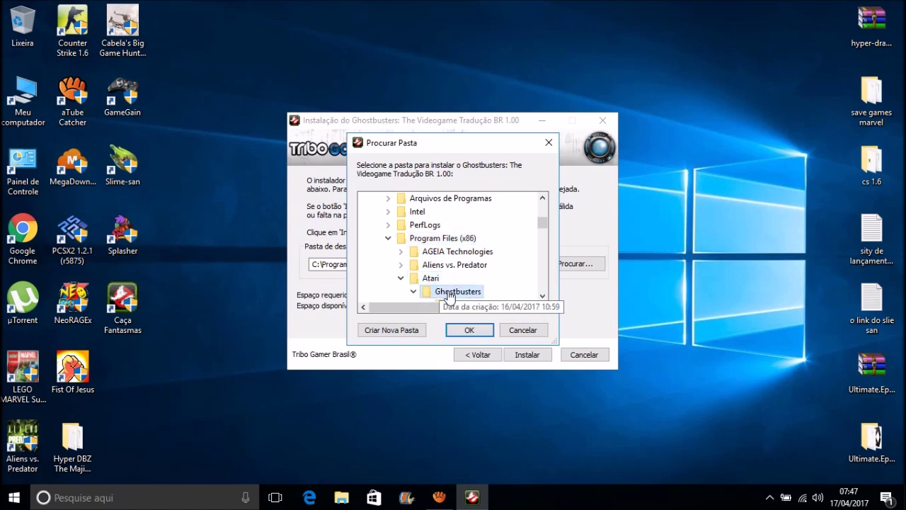
click(470, 331)
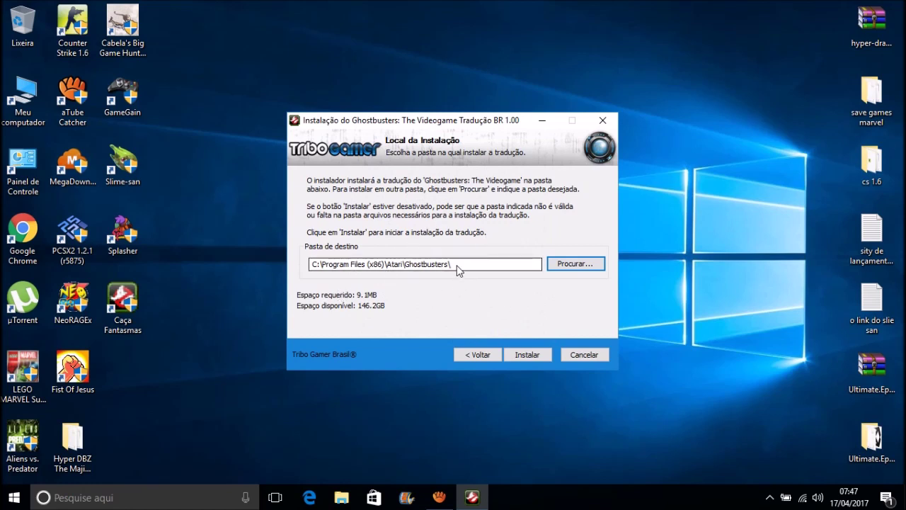
drag(461, 270, 275, 275)
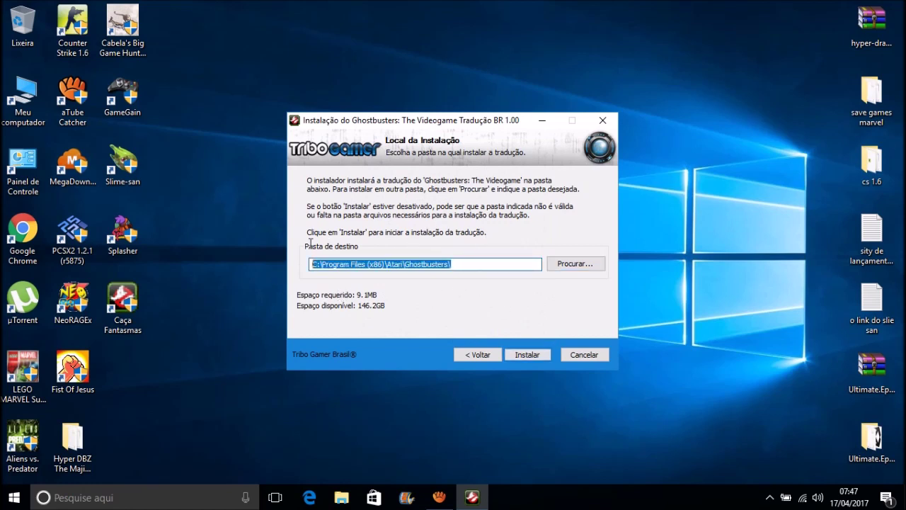
click(585, 358)
click(461, 298)
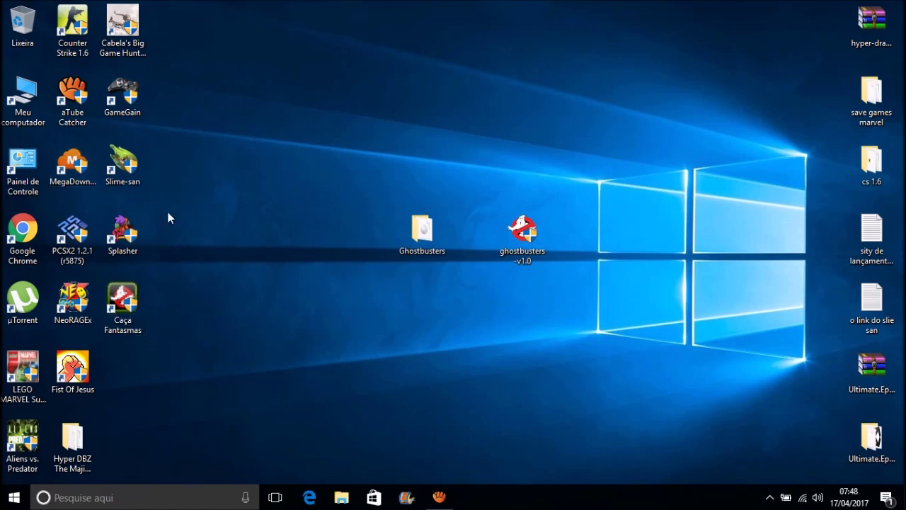
Open the Ghostbusters installation folder under Windows (C:), Program Files (x86), Atari in a new File Explorer window
key(super+e)
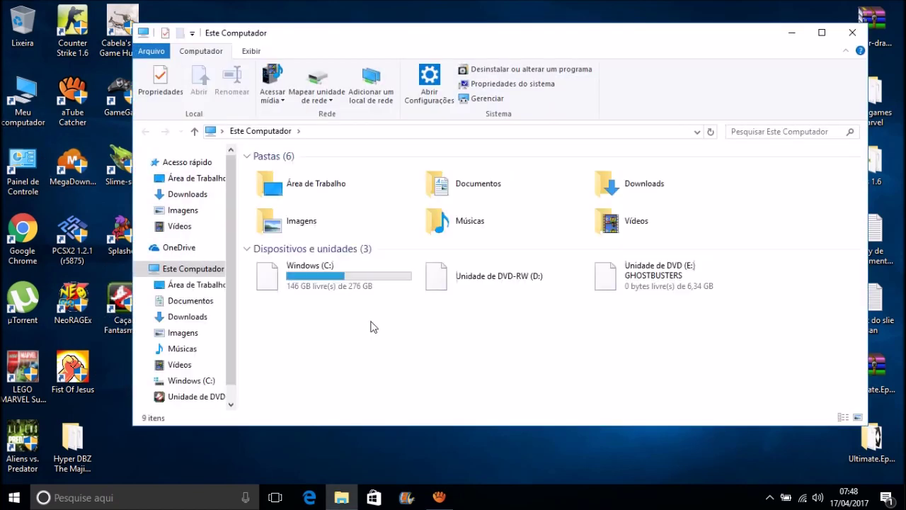
double_click(324, 288)
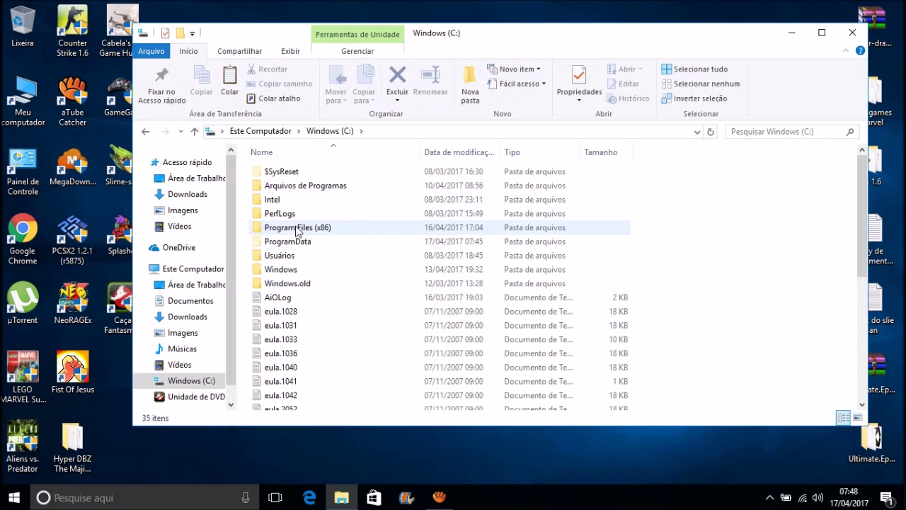
double_click(300, 227)
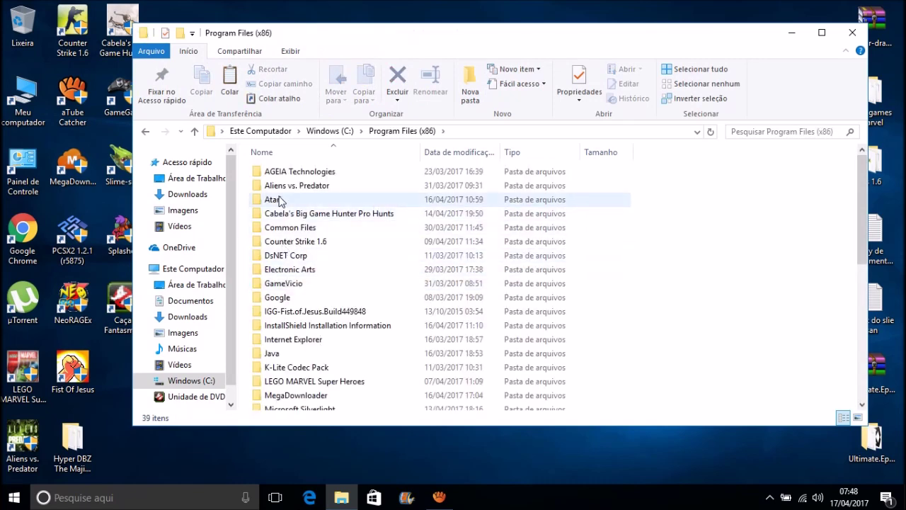
double_click(278, 201)
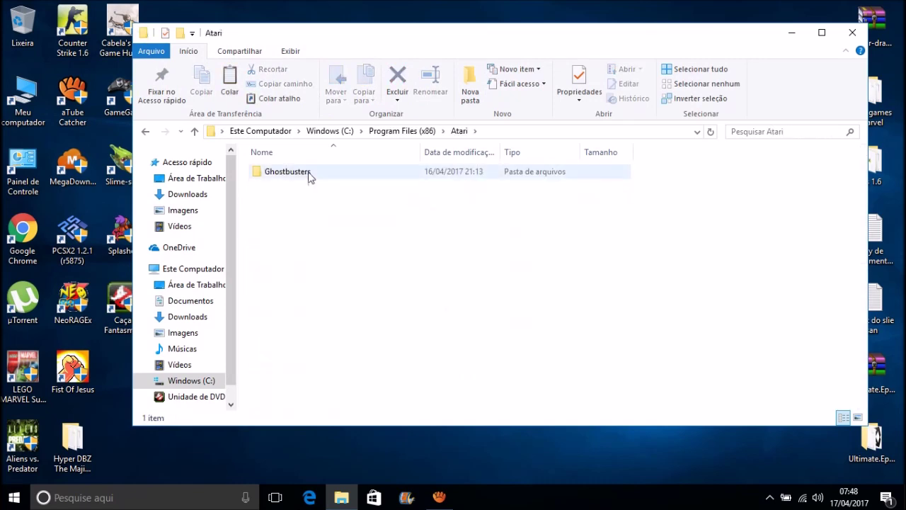
double_click(309, 176)
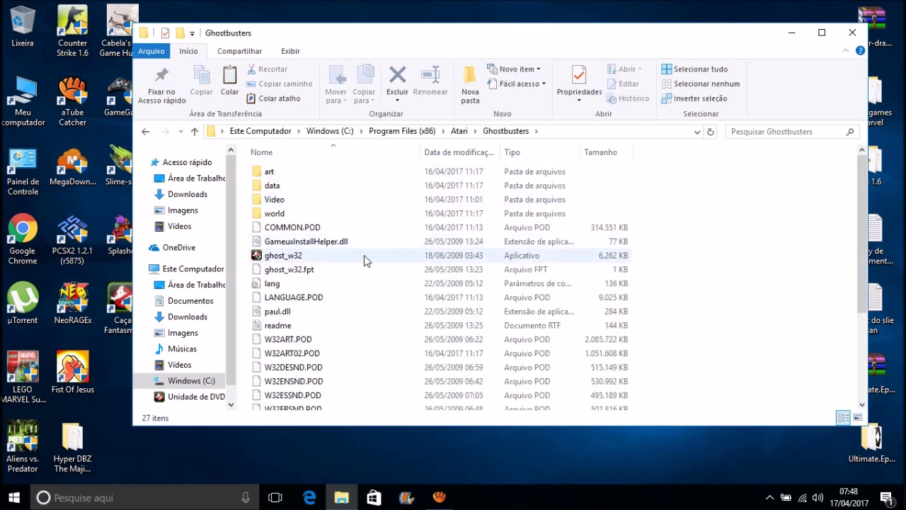
Create a desktop shortcut for the ghost_w32 application and close the installation folder window
click(365, 267)
click(347, 259)
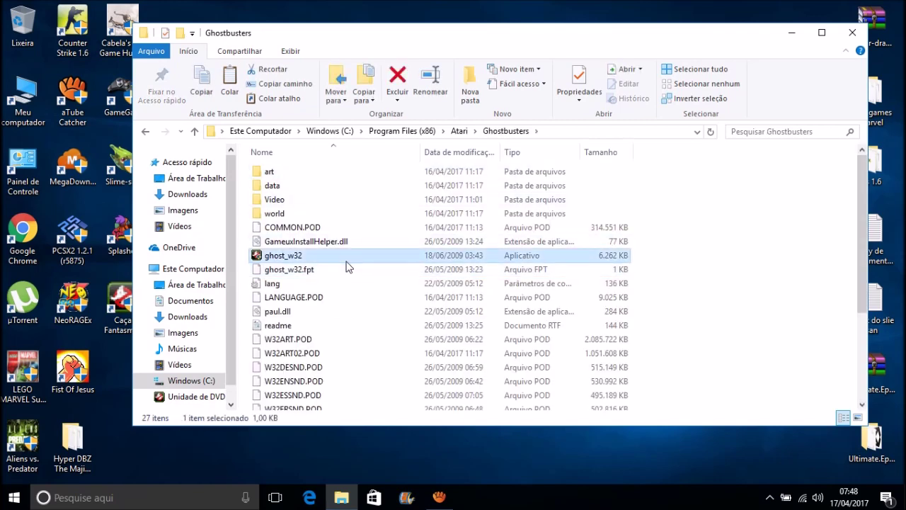
key(shift+F10)
key(Escape)
key(shift+F10)
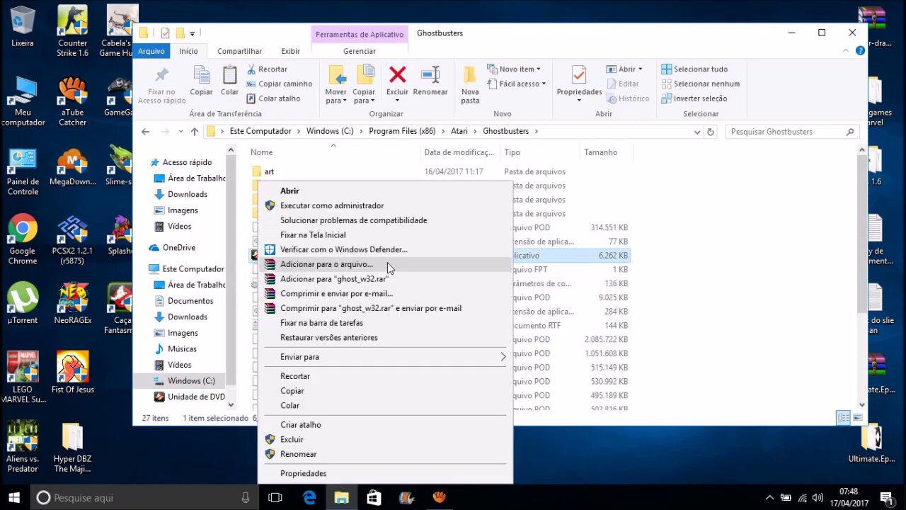
mouse_move(497, 358)
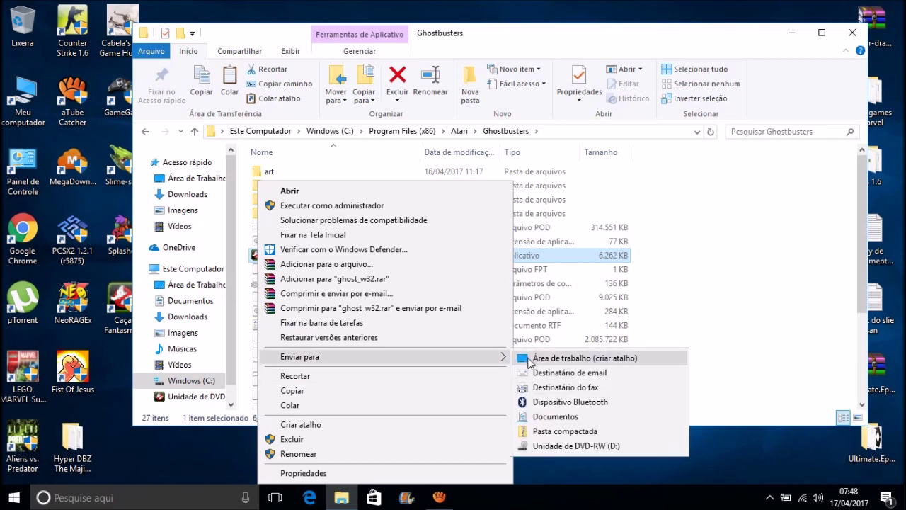
click(530, 358)
click(853, 32)
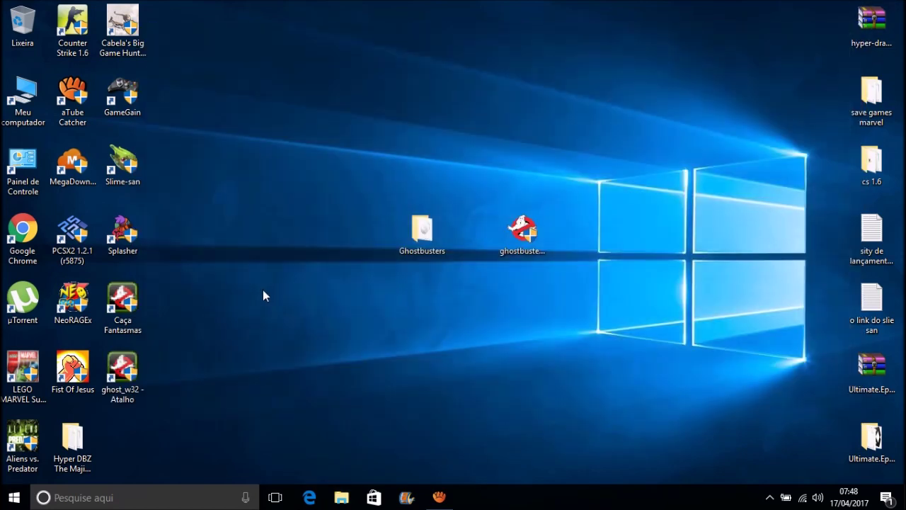
Delete the existing Caça Fantasmas desktop shortcut and move the new ghost_w32 shortcut into its place
drag(205, 344, 148, 315)
key(shift+F10)
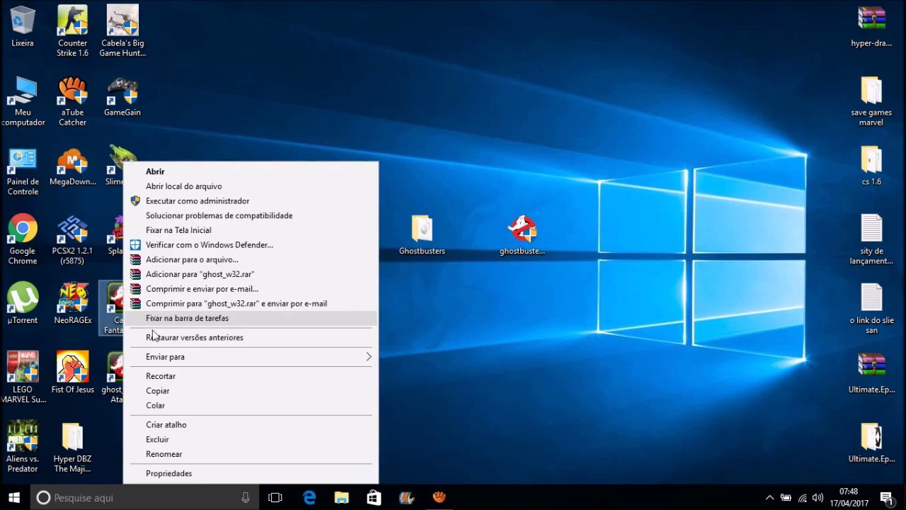
click(157, 439)
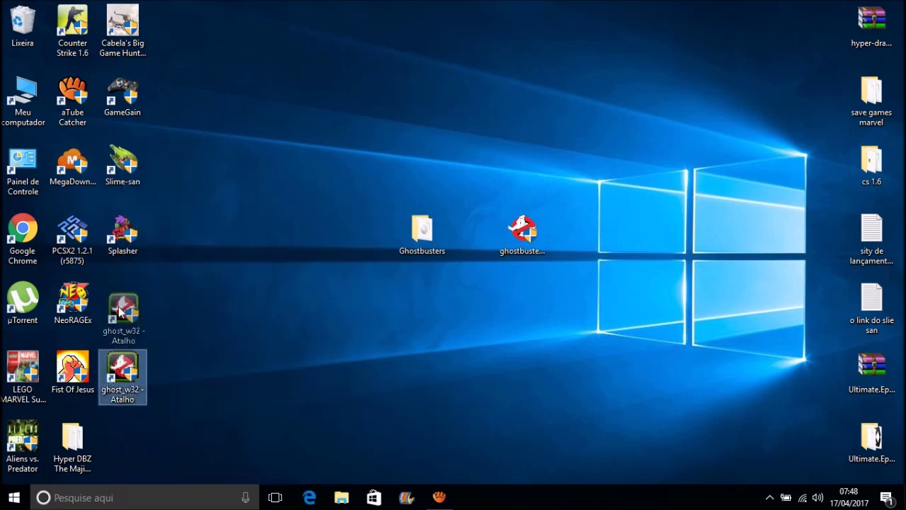
click(121, 312)
Rename the ghost_w32 shortcut to Caça Fantasmas in its properties, with the program set to run as administrator
right_click(122, 311)
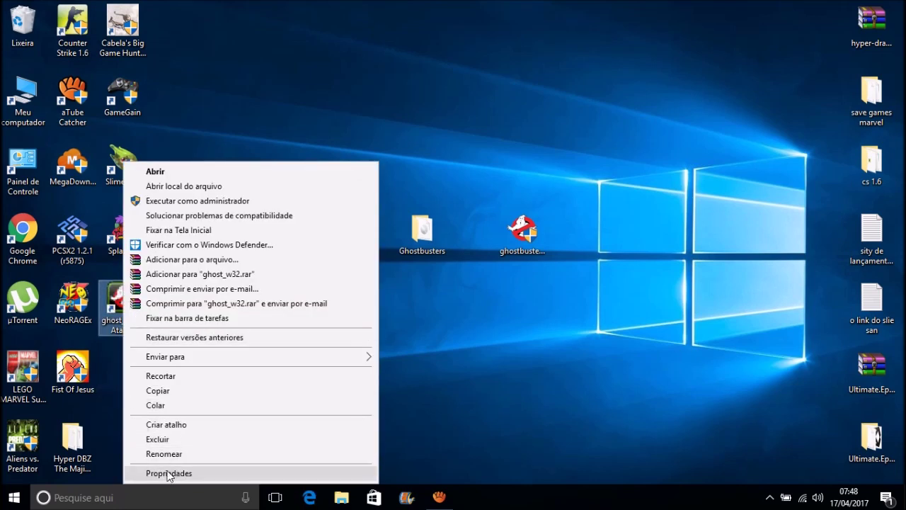
click(122, 305)
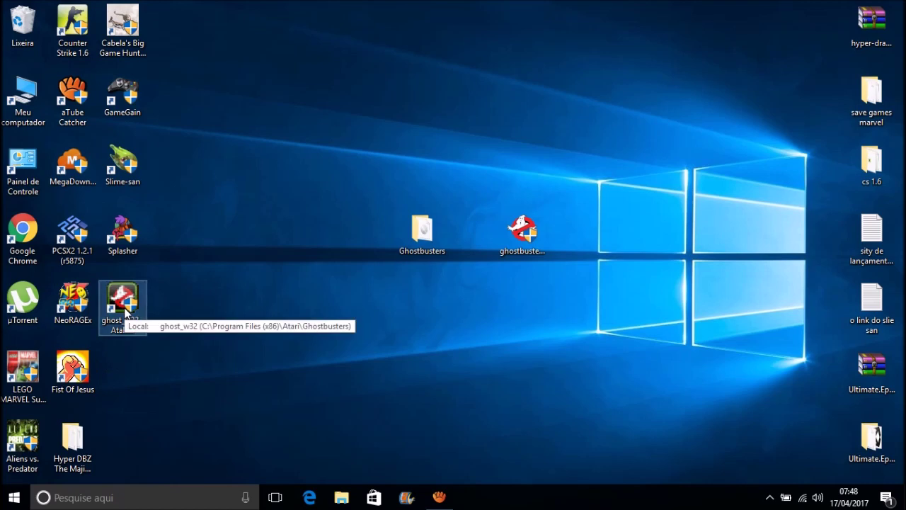
click(170, 172)
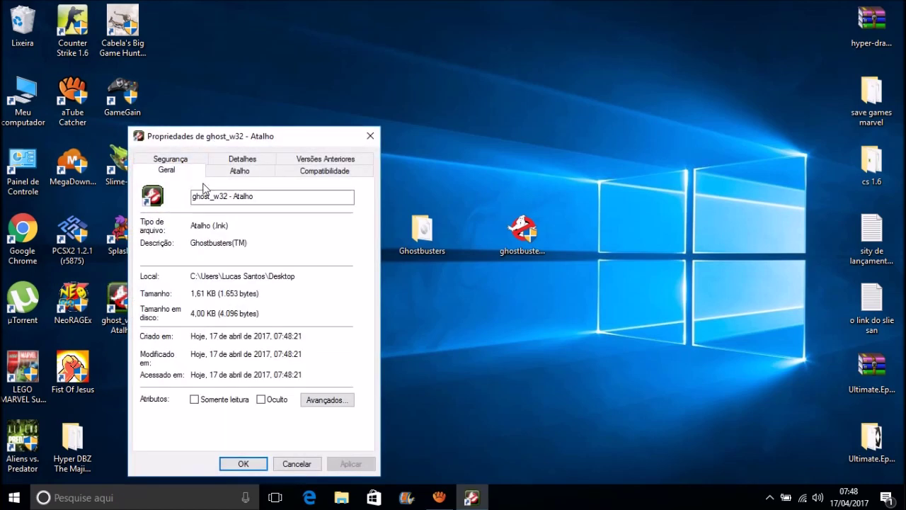
click(223, 174)
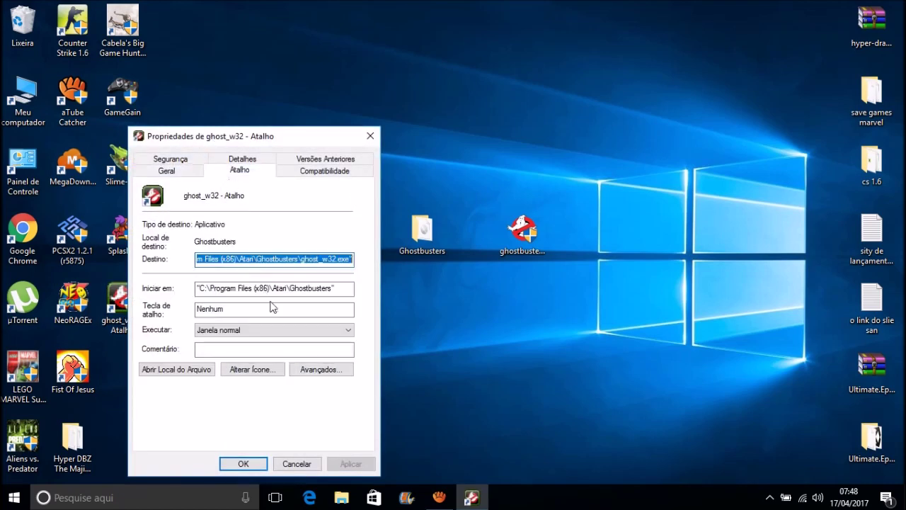
drag(299, 261, 260, 261)
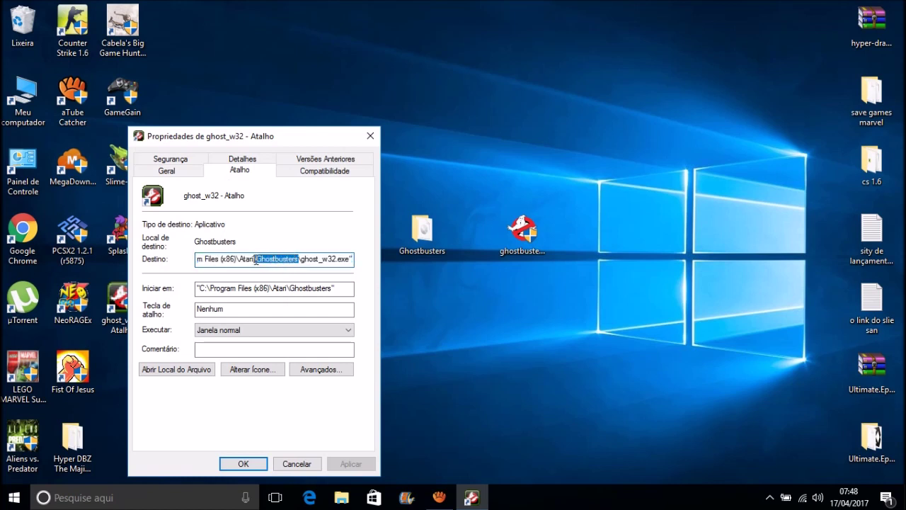
click(177, 174)
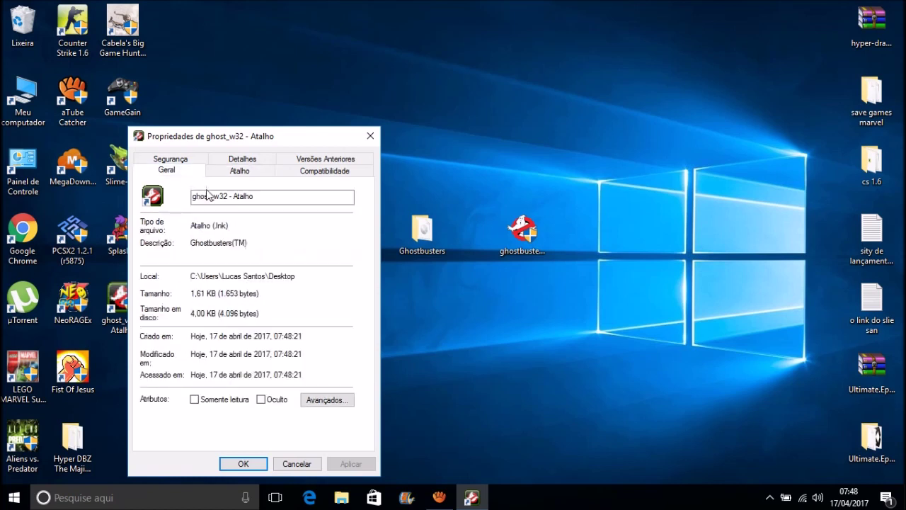
key(Delete)
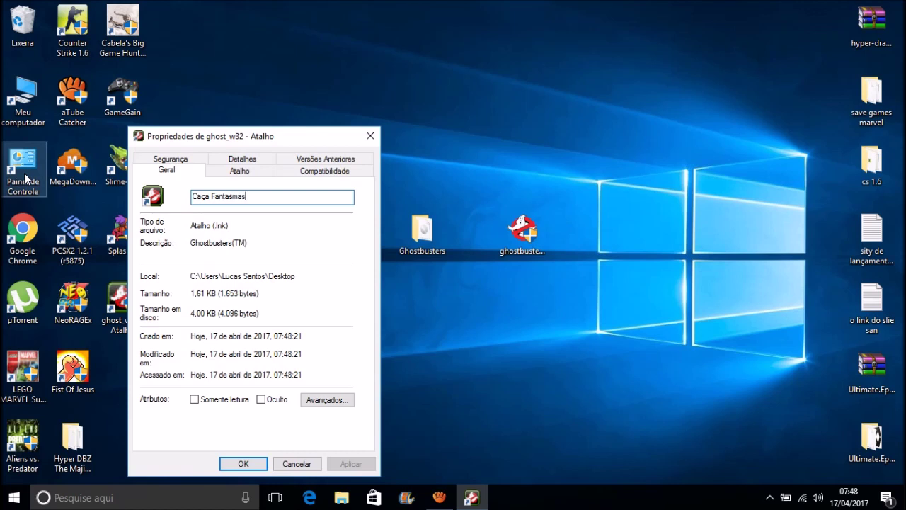
click(327, 172)
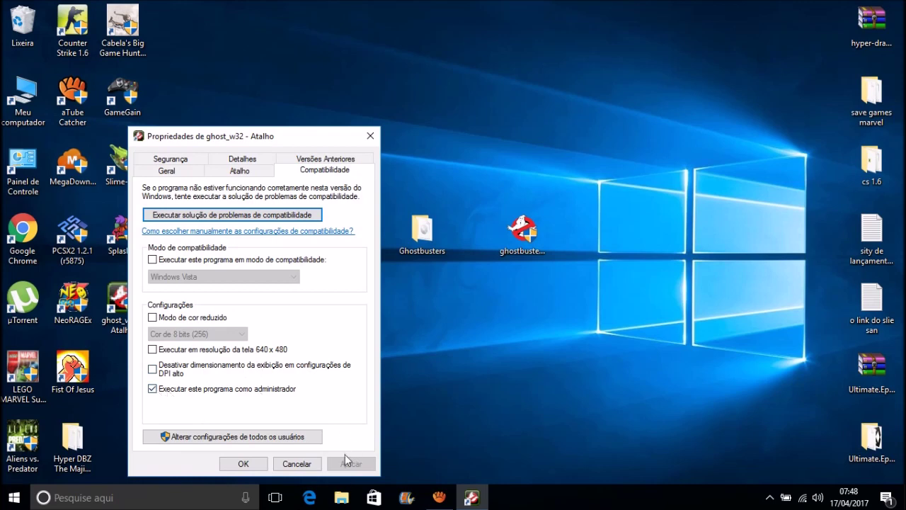
click(243, 464)
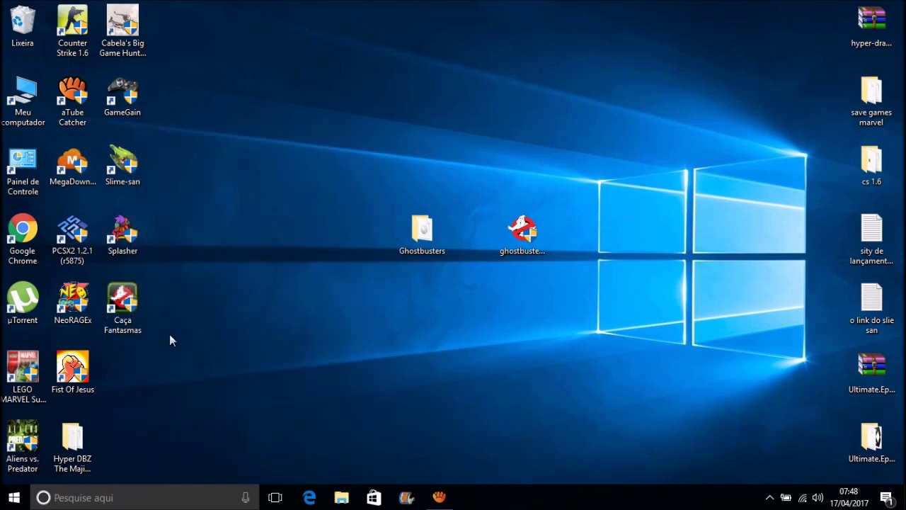
drag(281, 352, 7, 78)
click(214, 226)
click(26, 21)
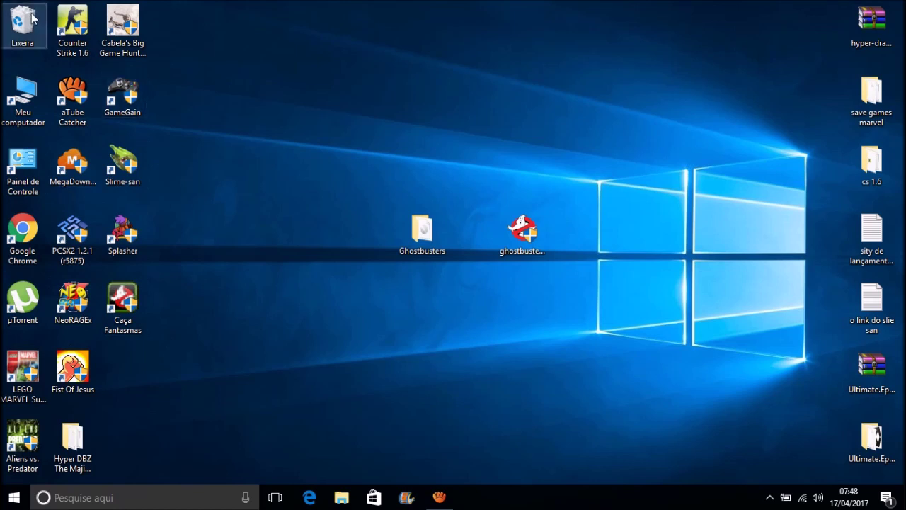
click(170, 182)
drag(221, 181, 14, 14)
click(215, 188)
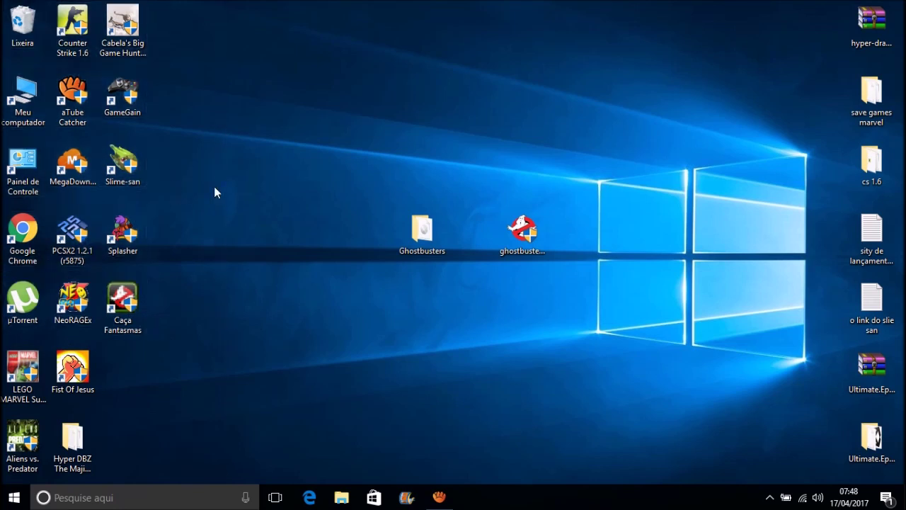
Empty the Recycle Bin, permanently deleting the old Caça Fantasmas shortcut
right_click(24, 21)
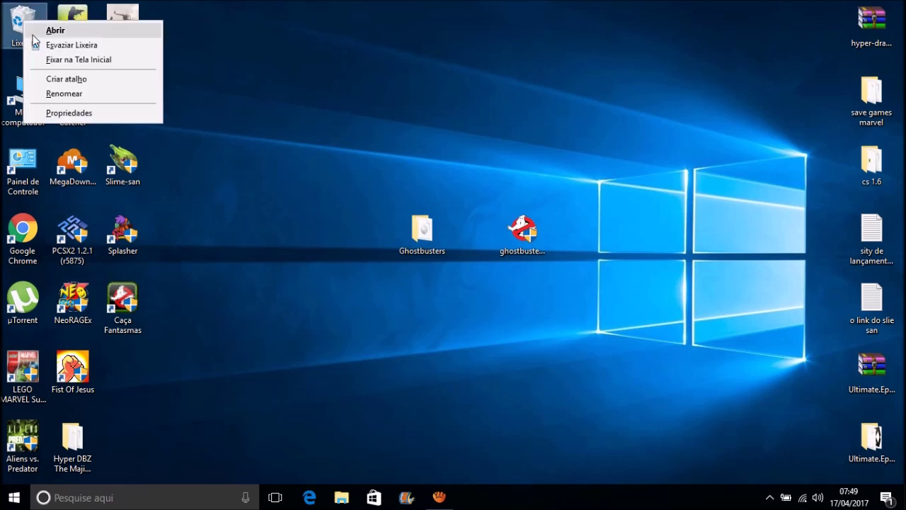
click(38, 45)
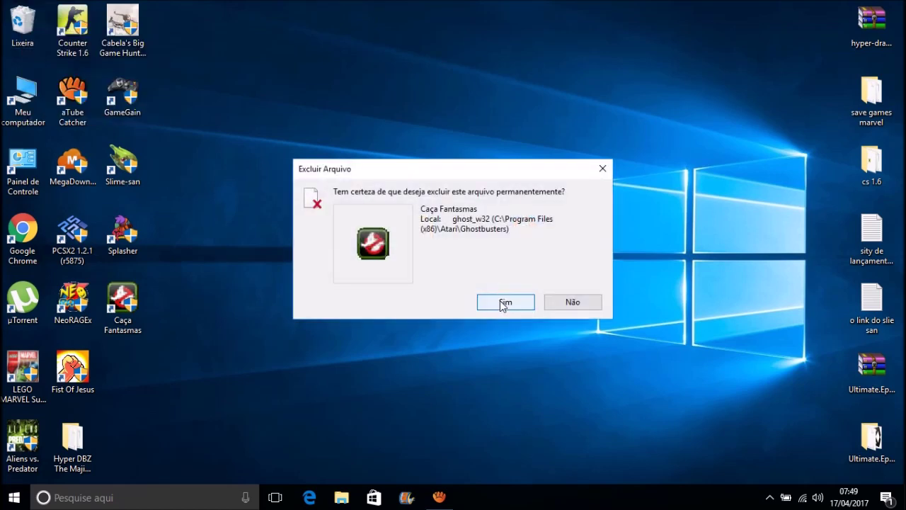
click(504, 303)
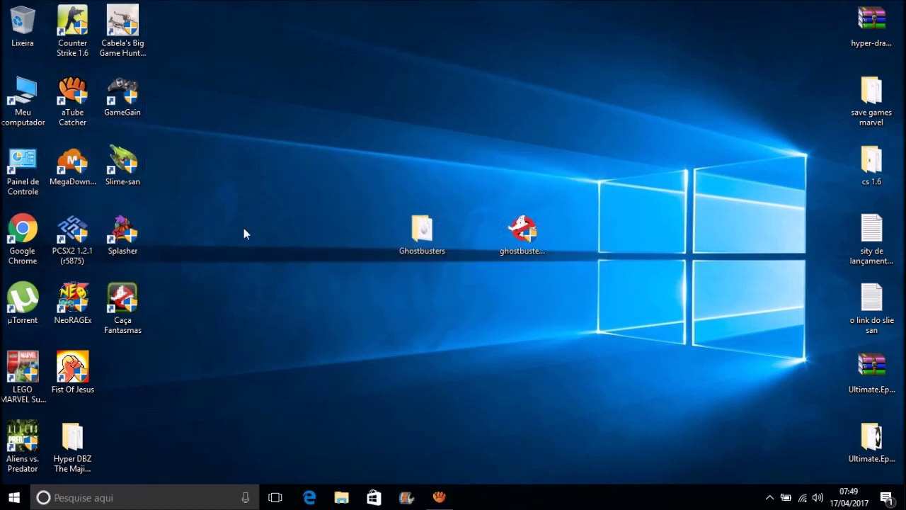